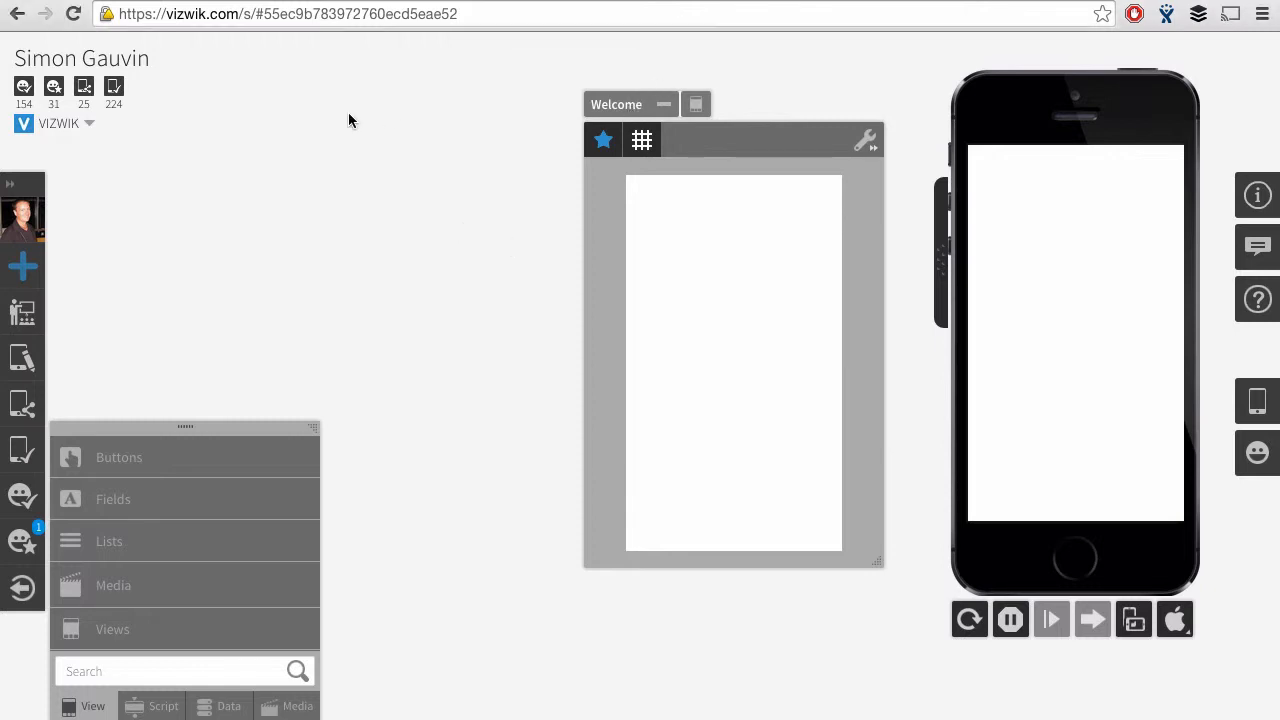
Add a Simple List to the Welcome view and stretch it down to fill the whole screen area.
left_click_drag(615, 105, 373, 120)
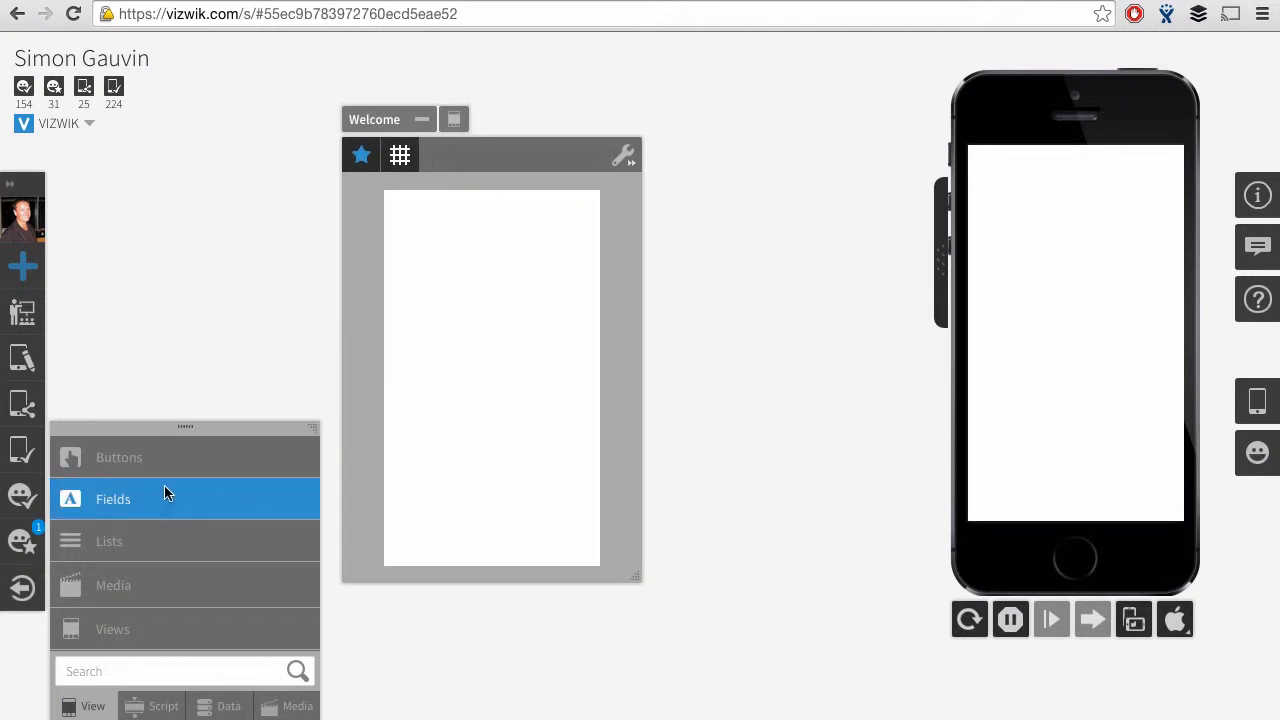
left_click(205, 543)
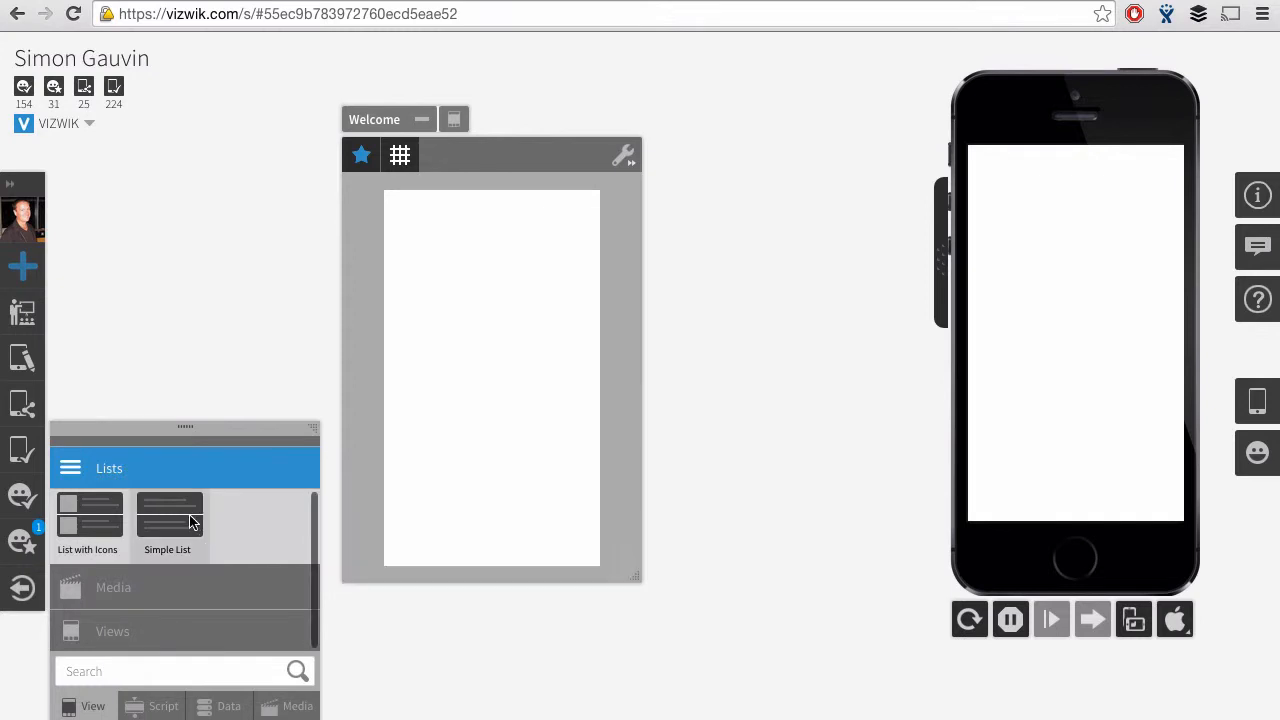
left_click_drag(193, 521, 506, 285)
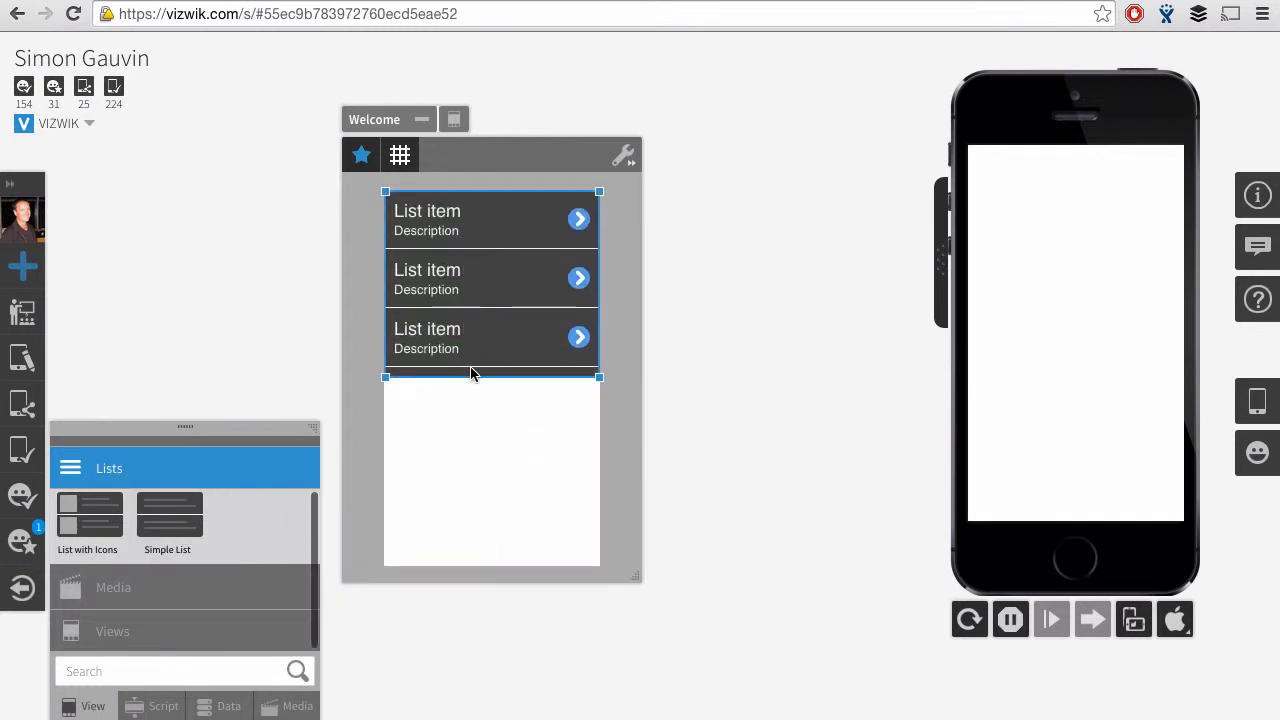
left_click_drag(471, 380, 471, 571)
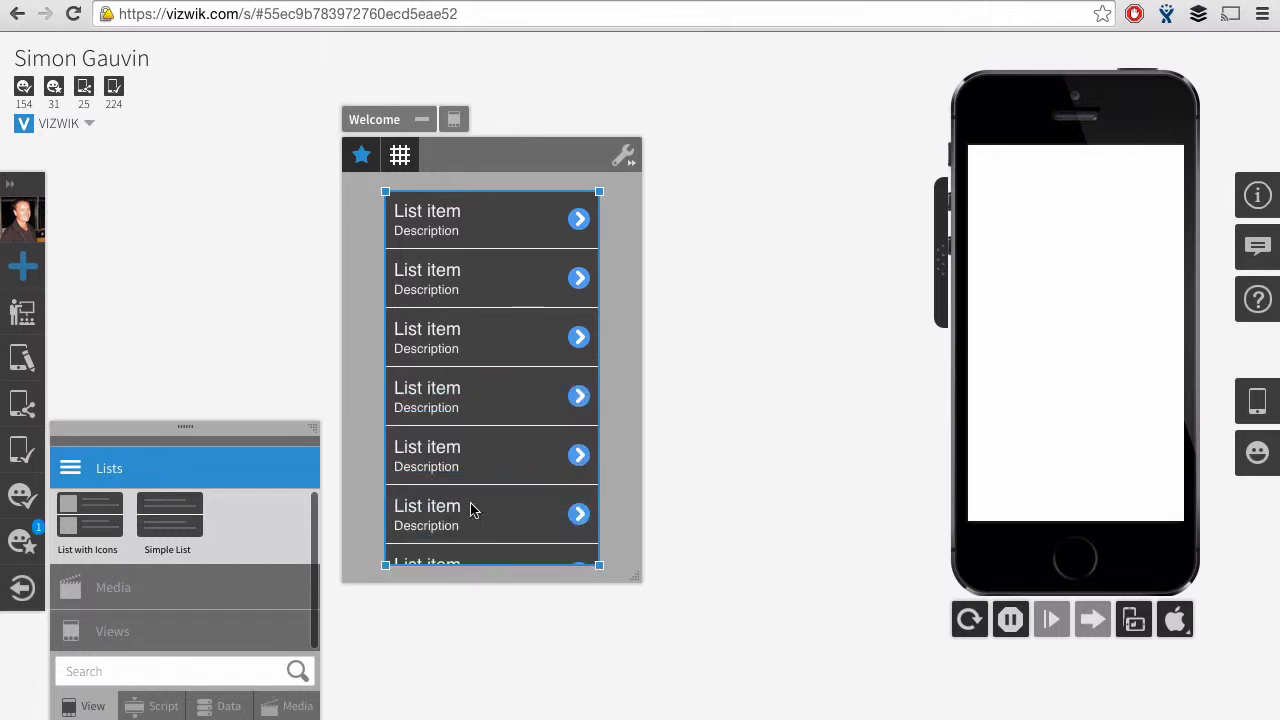
Reload the phone preview and rearrange the simulator and the Welcome editor closer together on the canvas.
left_click(968, 620)
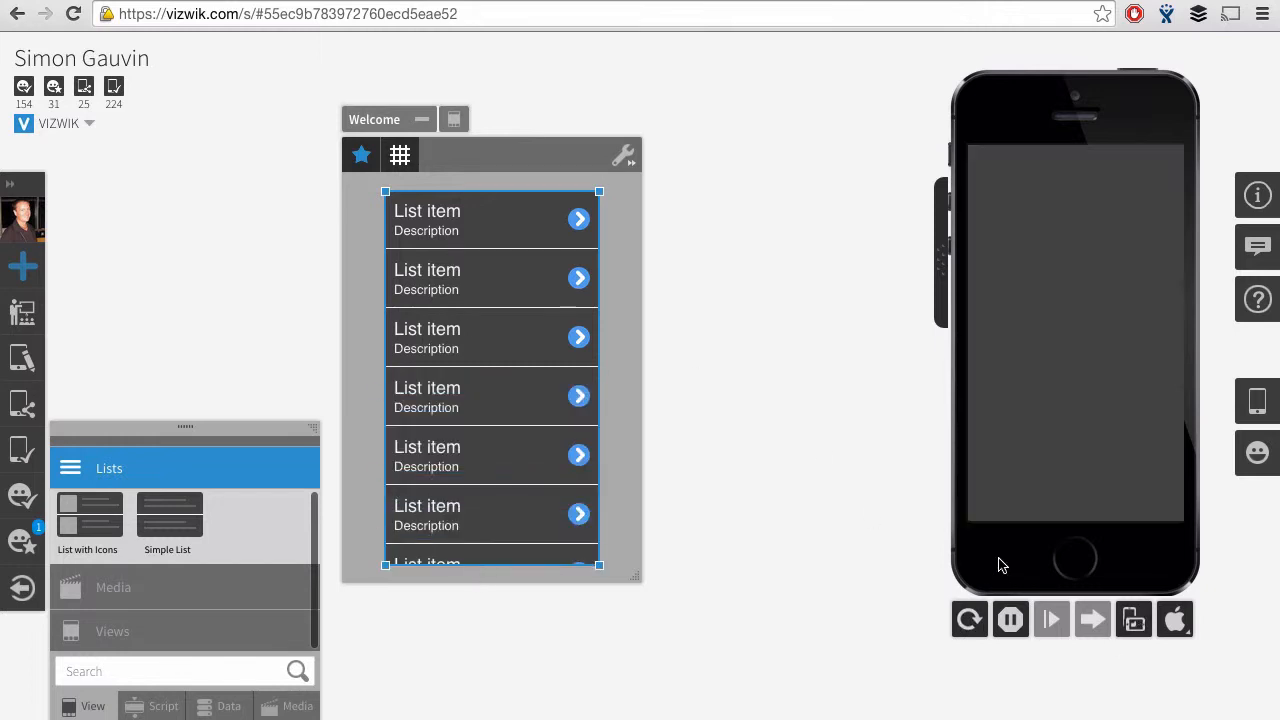
left_click_drag(999, 565, 907, 548)
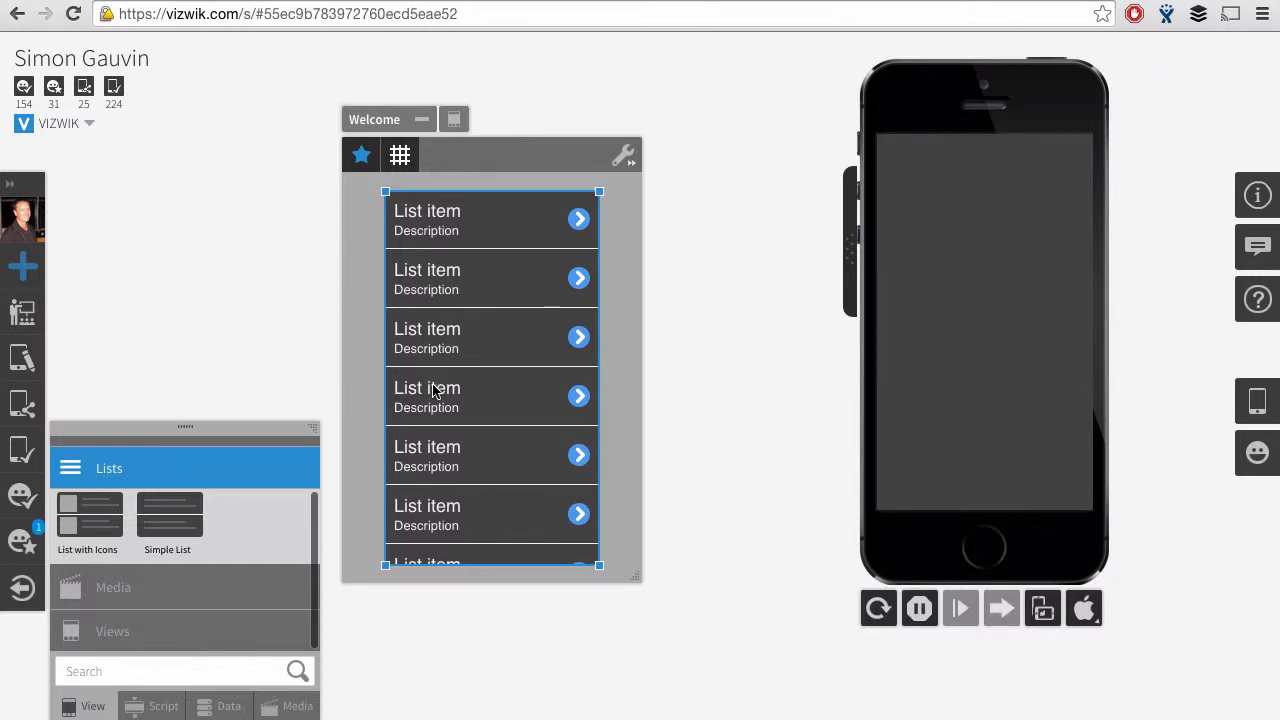
left_click_drag(375, 120, 527, 119)
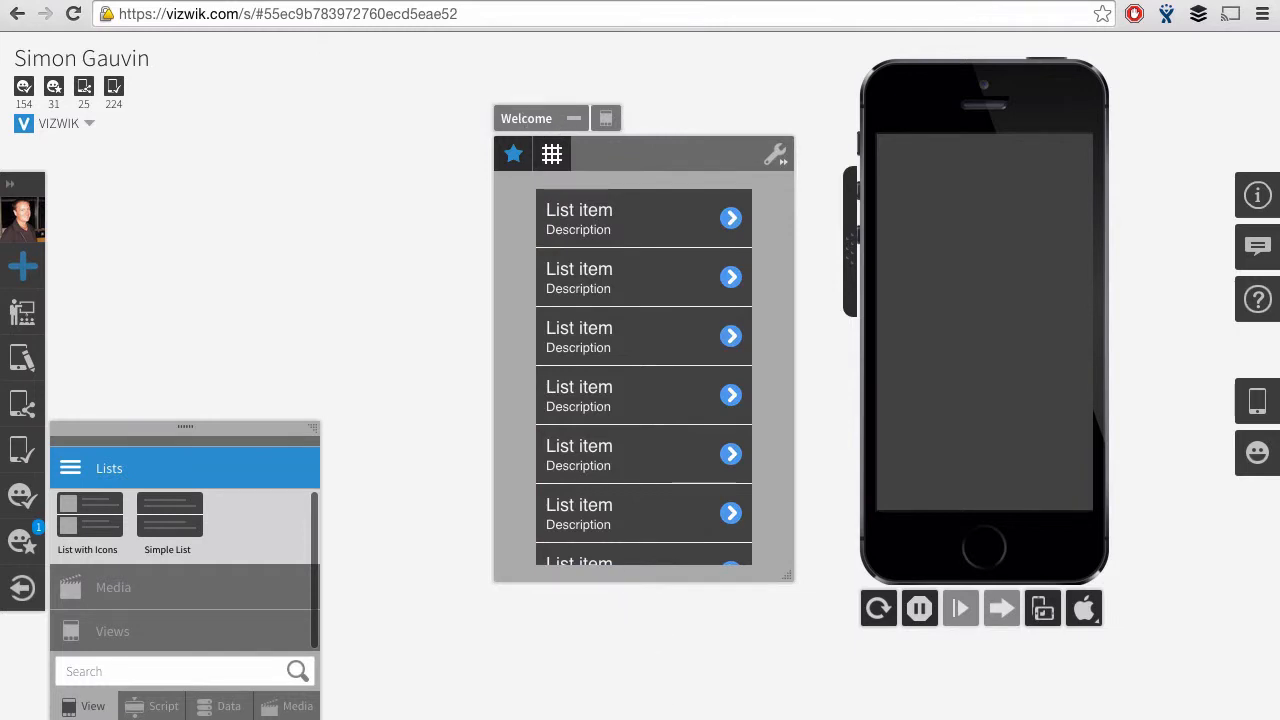
Create a new data editor, place it beside the Welcome editor and enlarge it.
key("d")
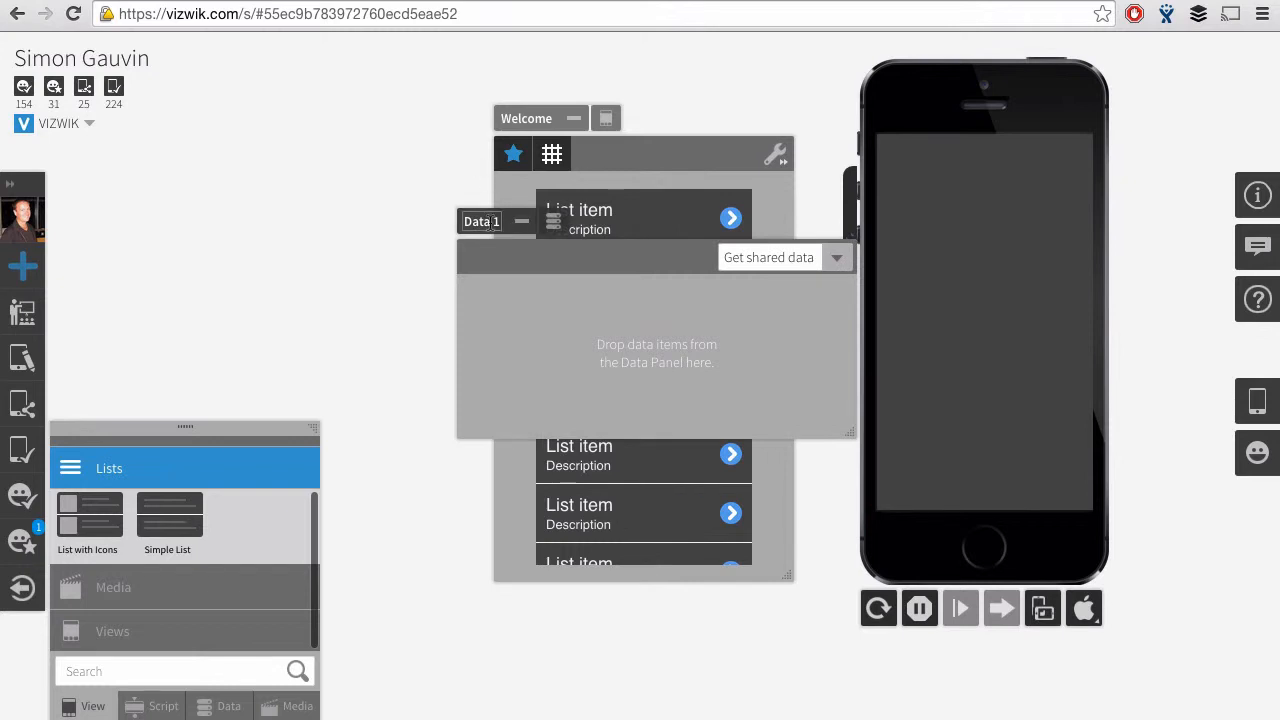
left_click_drag(486, 221, 134, 172)
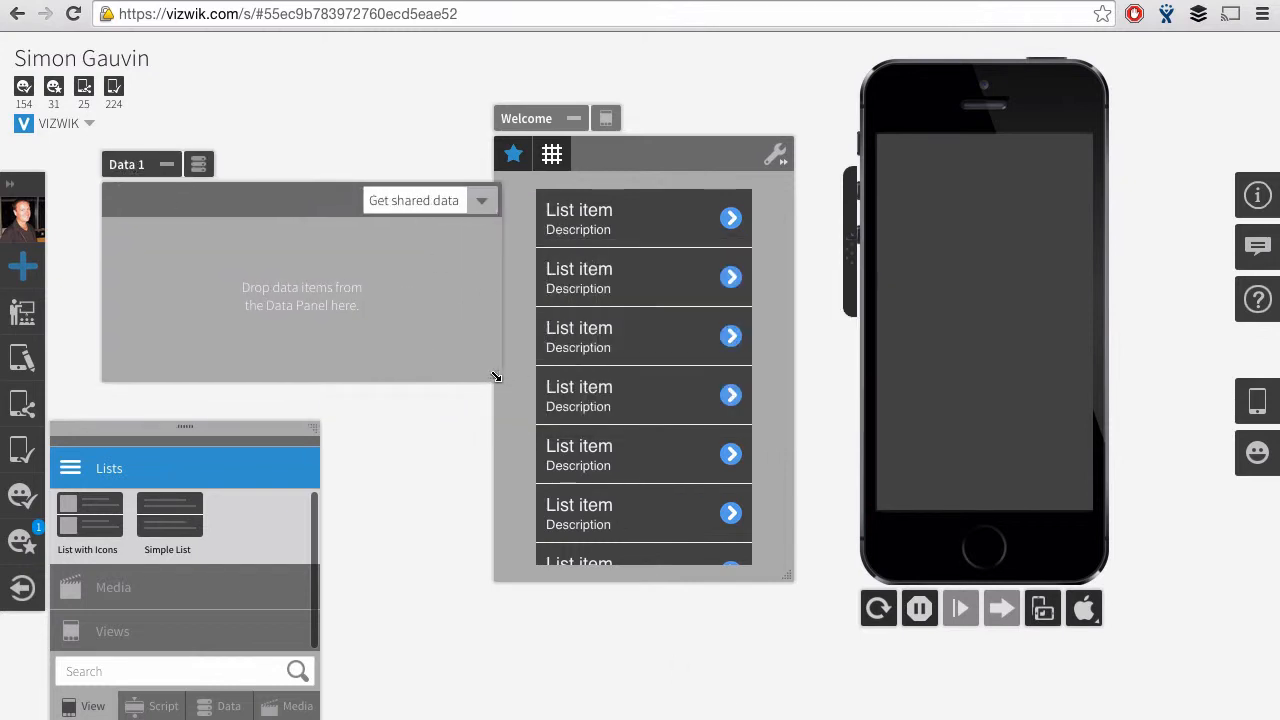
left_click_drag(493, 376, 646, 442)
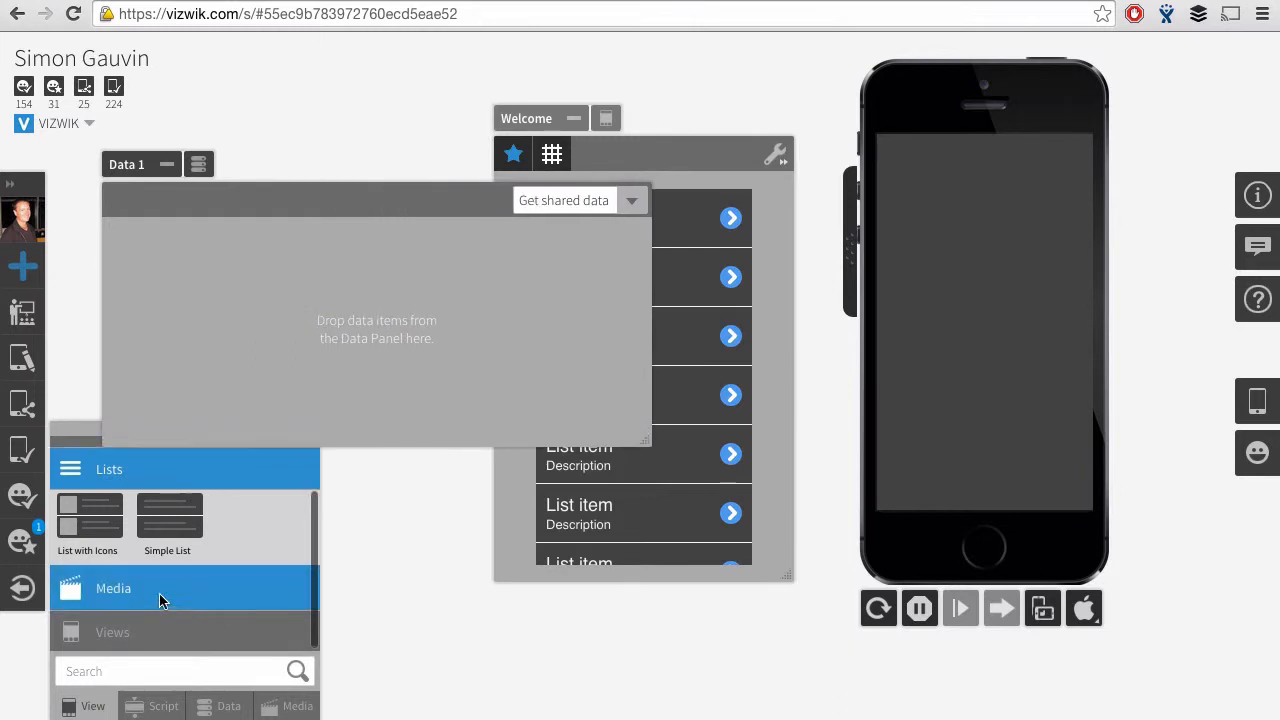
Add a Table data item to the Data 1 editor and collapse the component palette.
left_click(220, 706)
left_click(103, 540)
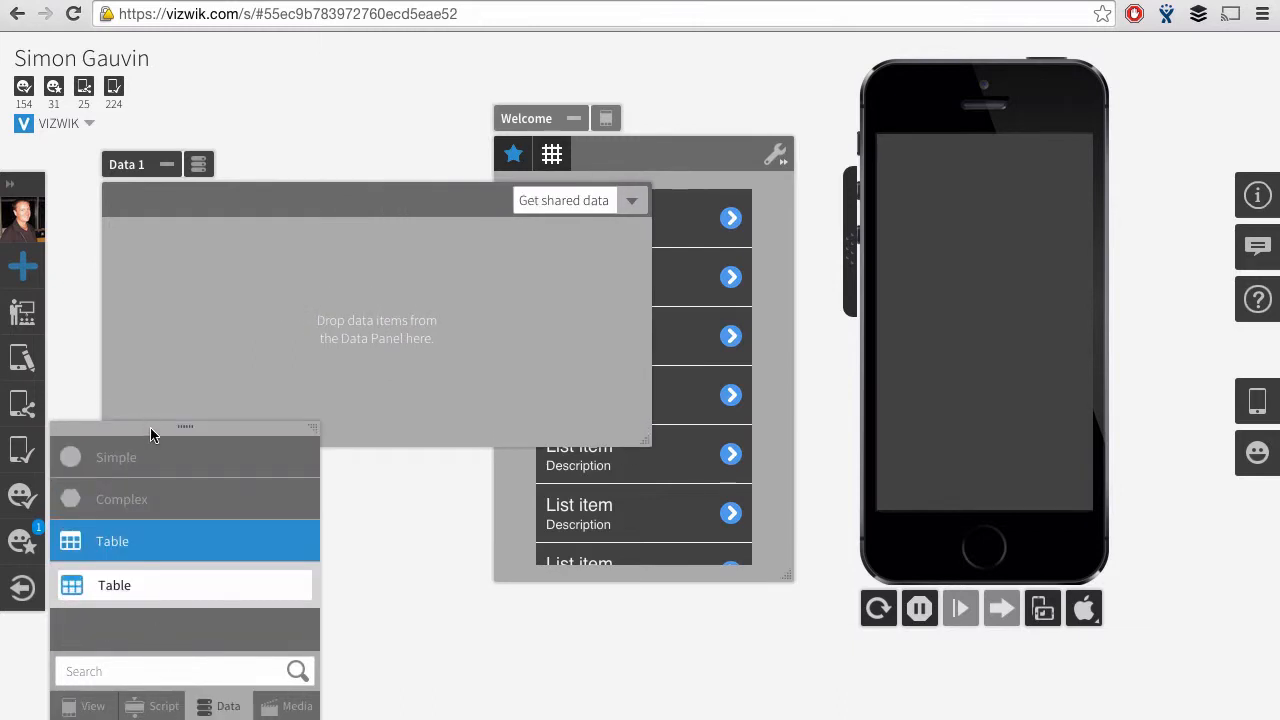
left_click_drag(151, 433, 160, 340)
mouse_move(75, 497)
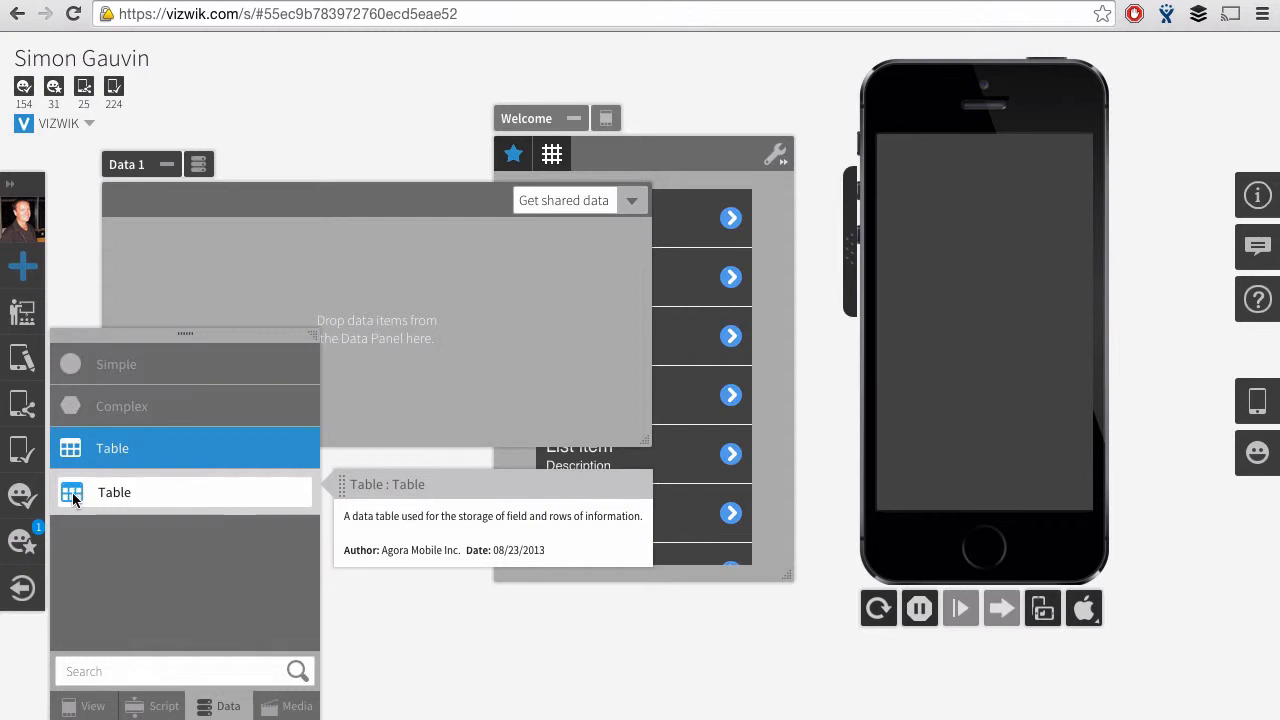
left_click_drag(73, 497, 238, 287)
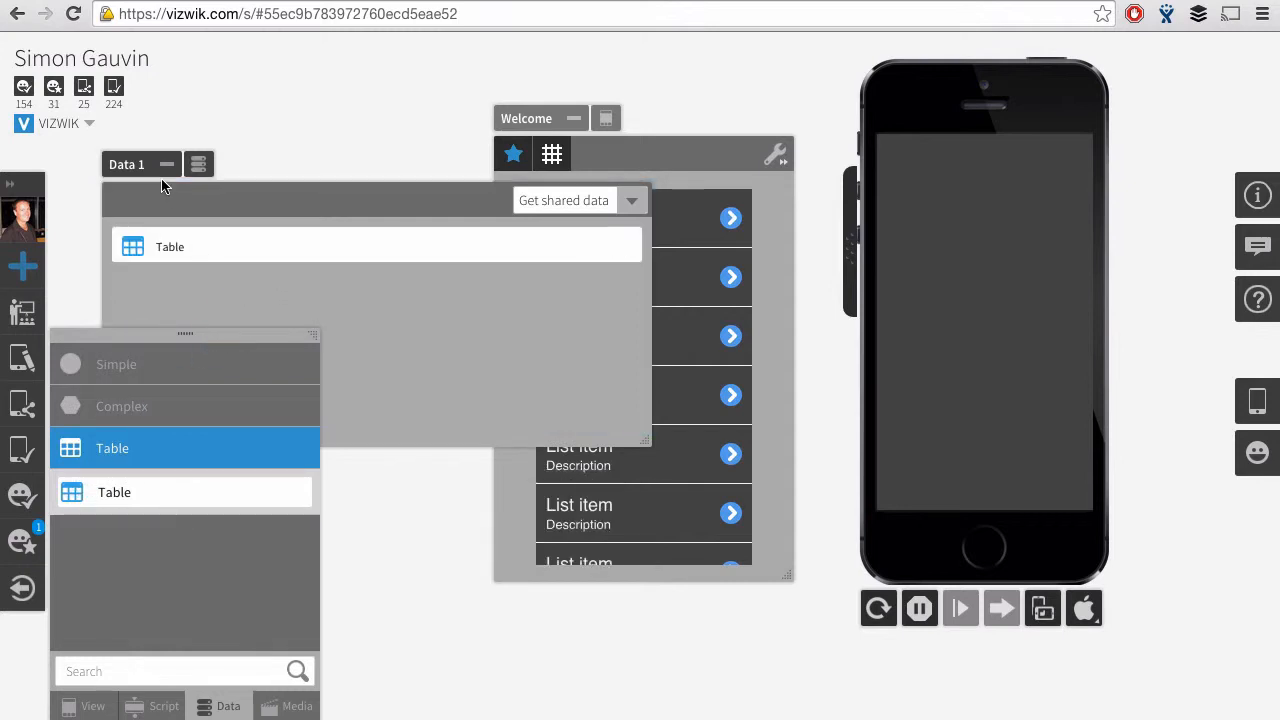
left_click(128, 337)
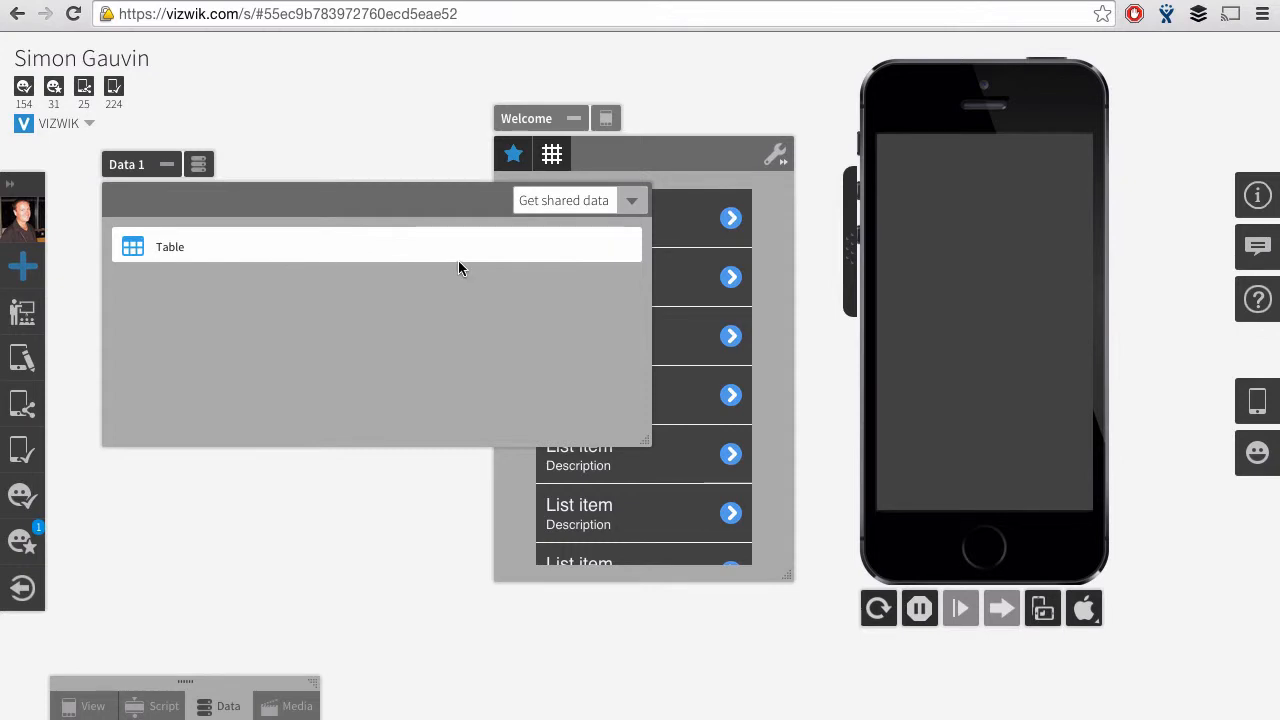
Expand the table, rename its first column Title, and add a second column named Note.
mouse_move(624, 255)
left_click(585, 248)
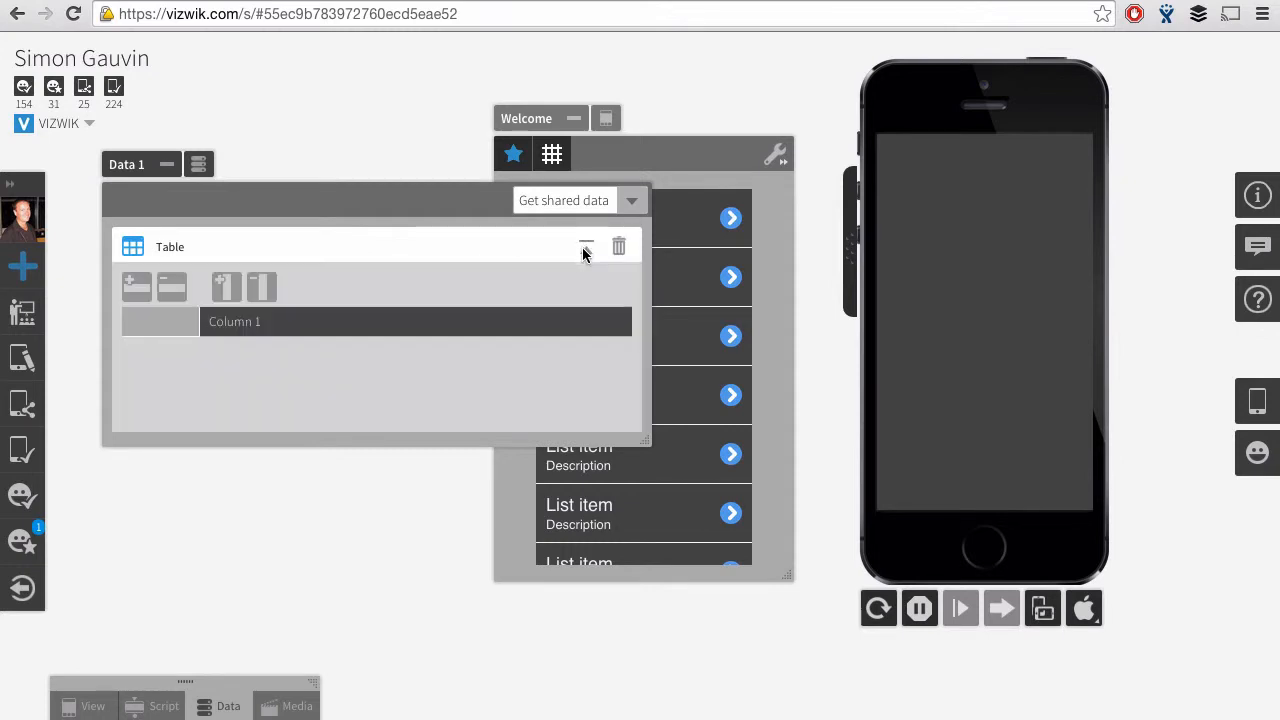
left_click(227, 321)
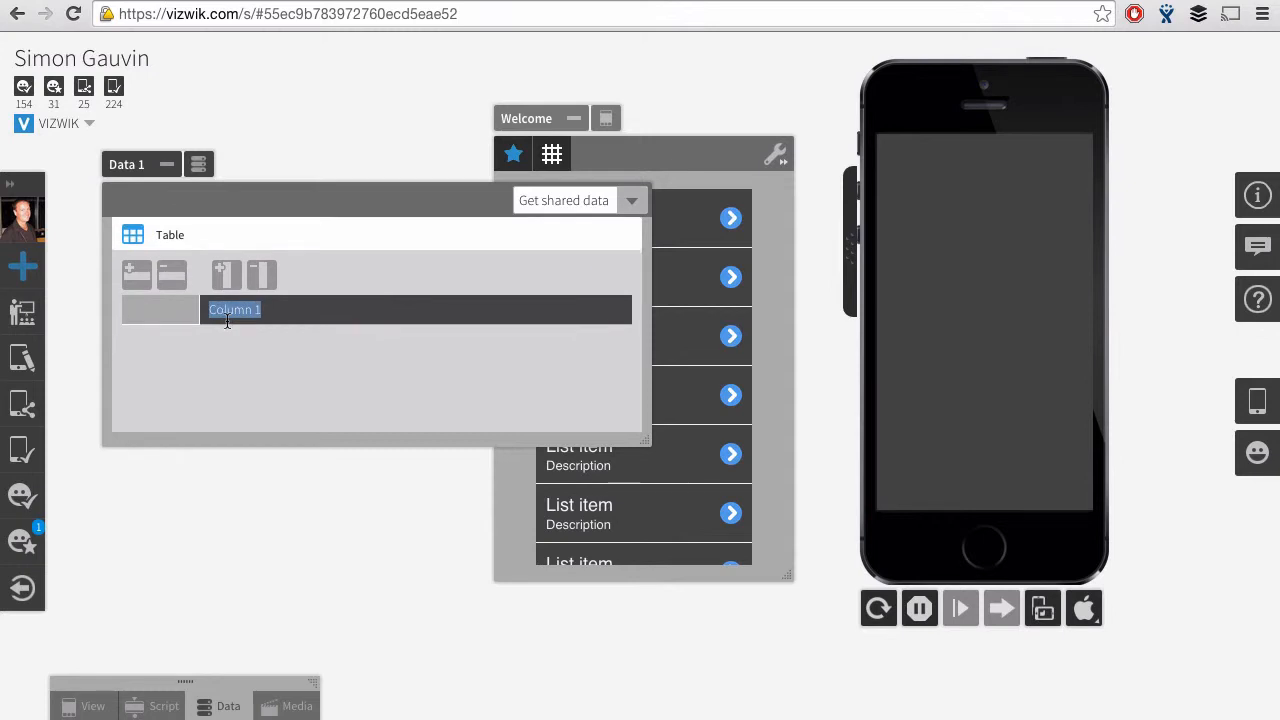
type("Title")
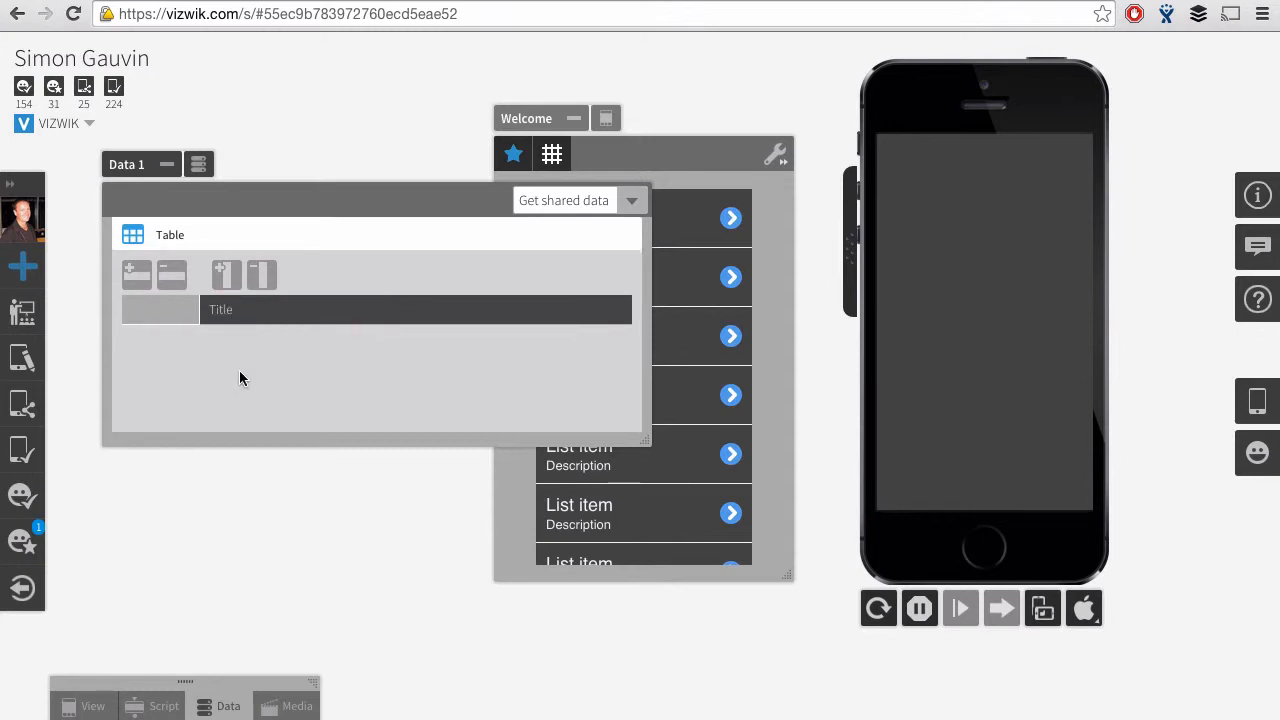
left_click(226, 274)
double_click(445, 312)
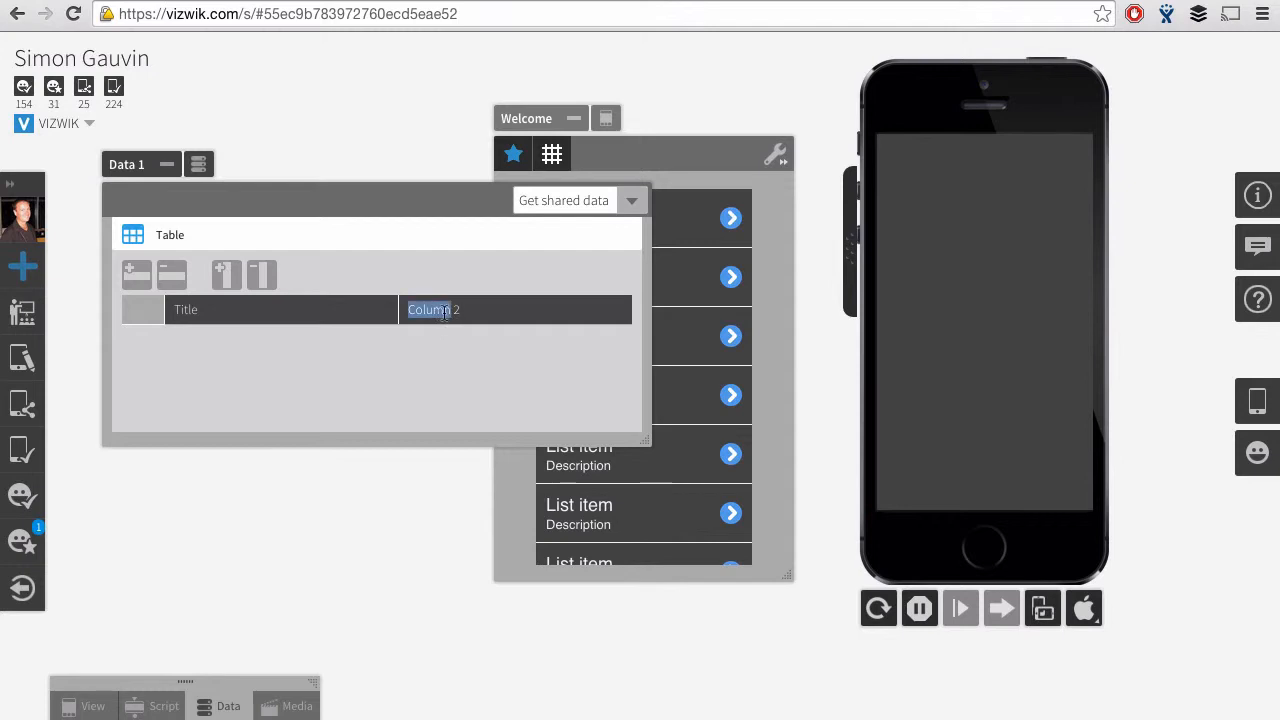
type("Note")
Add three rows to the table and fill their Title cells with Item 1, Item 2 and Item 3.
left_click_drag(645, 443, 655, 497)
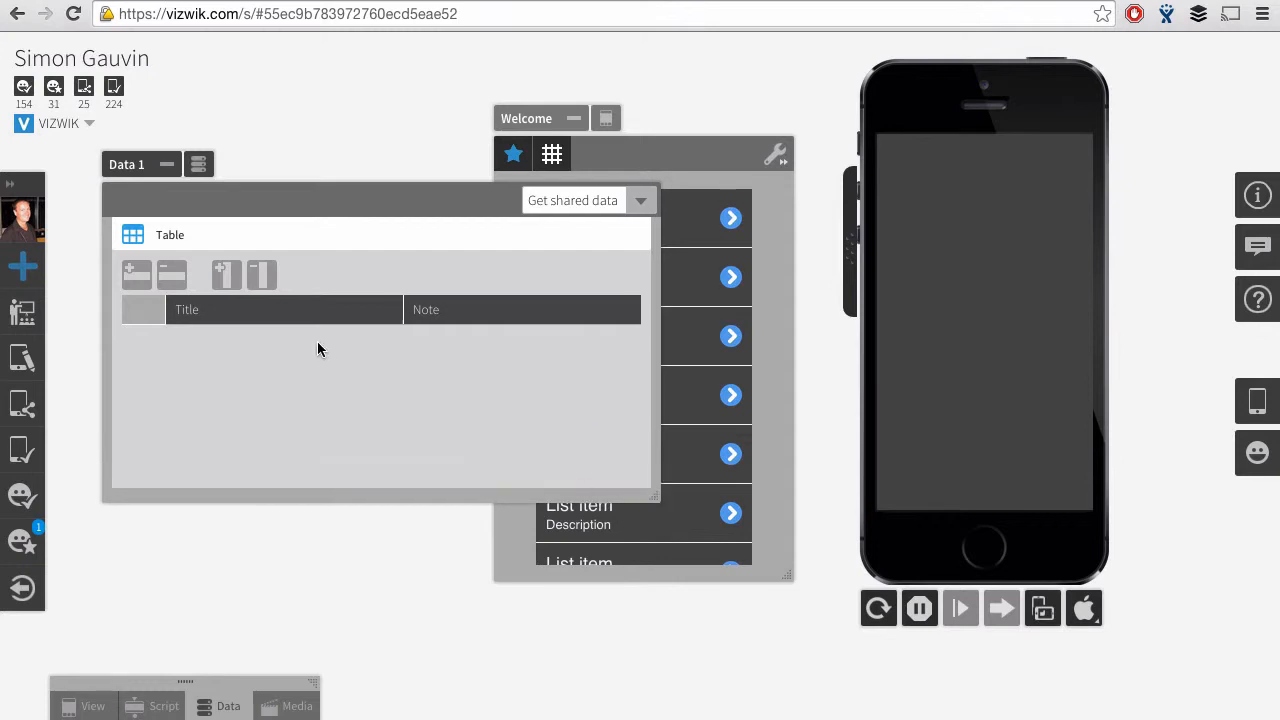
left_click(135, 278)
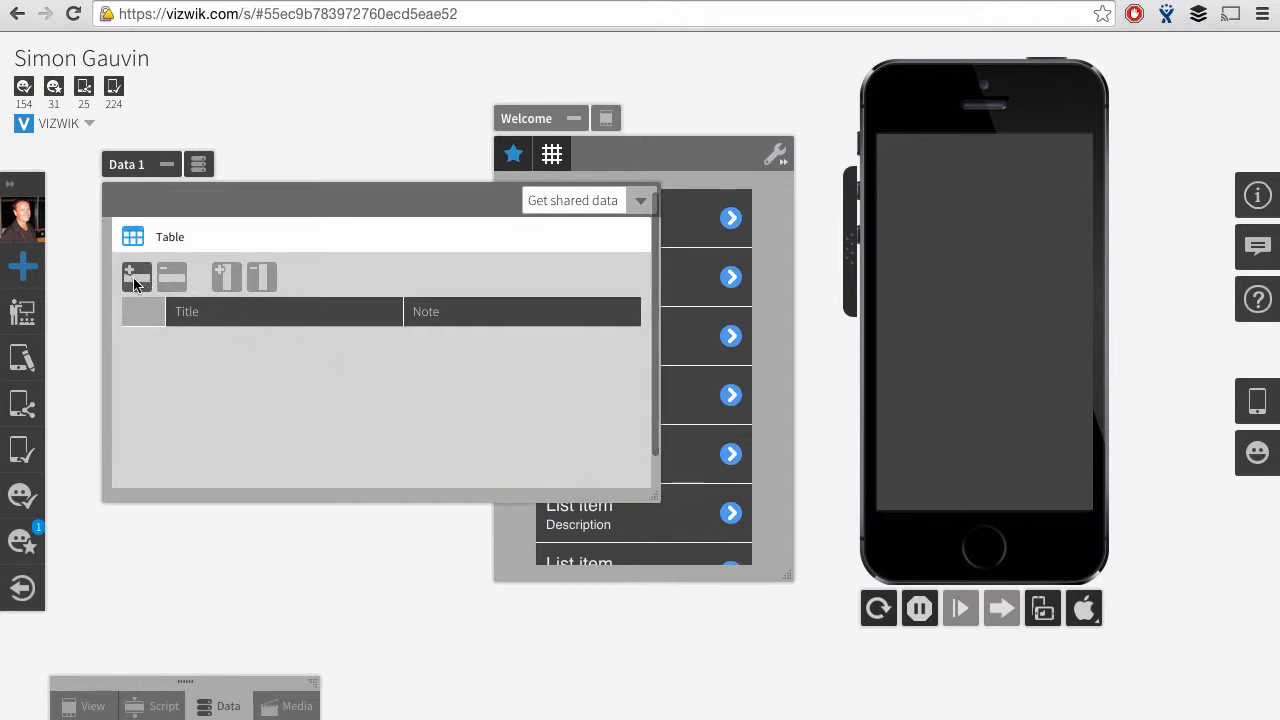
left_click(136, 280)
left_click(136, 279)
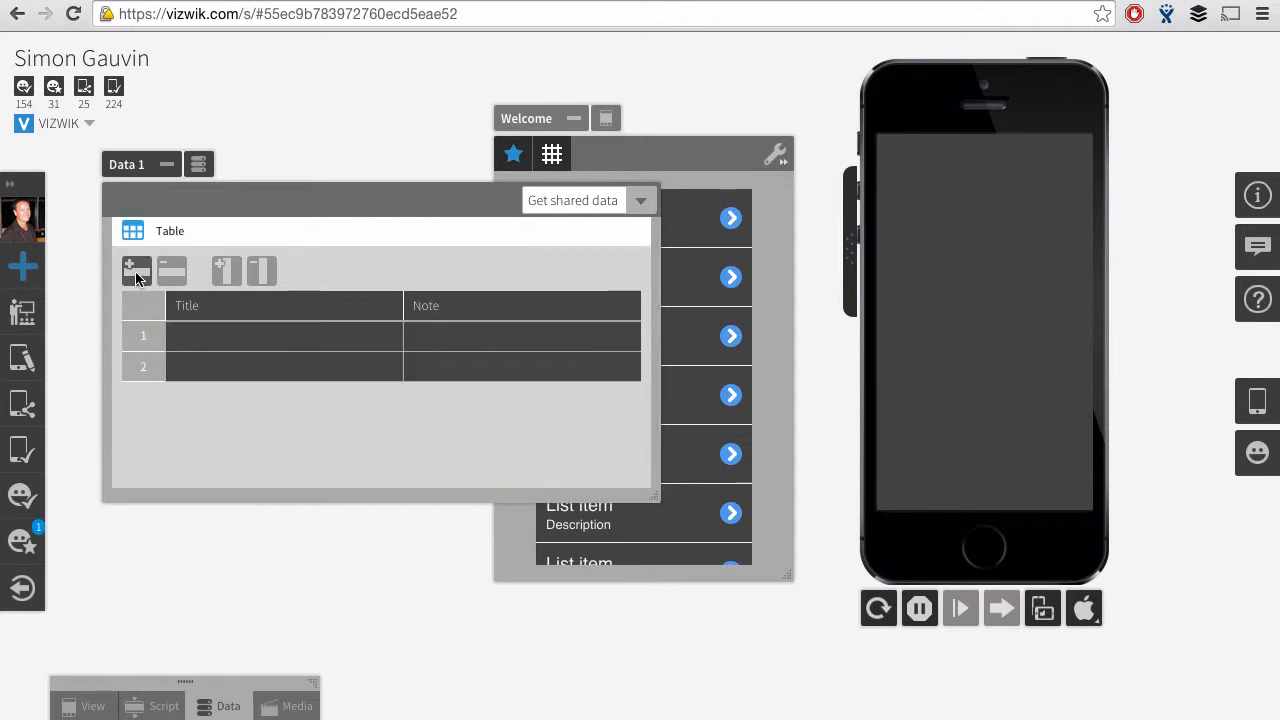
left_click(136, 278)
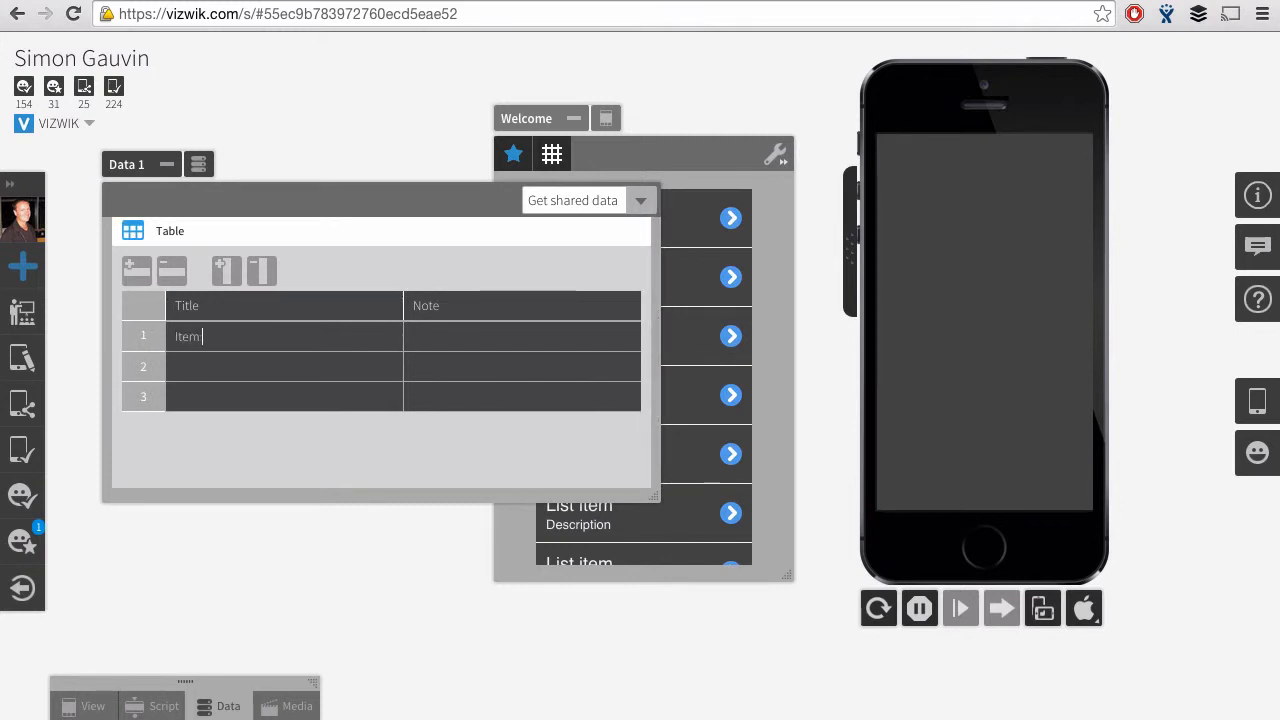
left_click(211, 368)
type("Item 2")
left_click(219, 396)
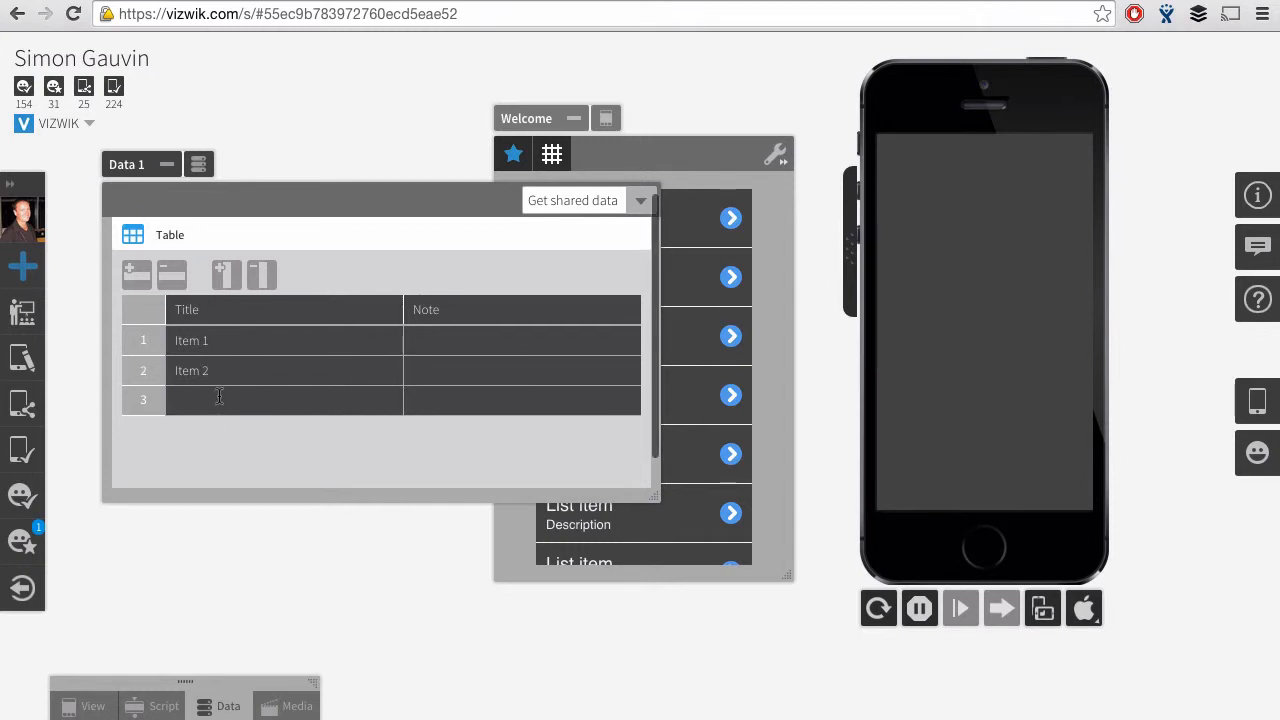
type("Item 3")
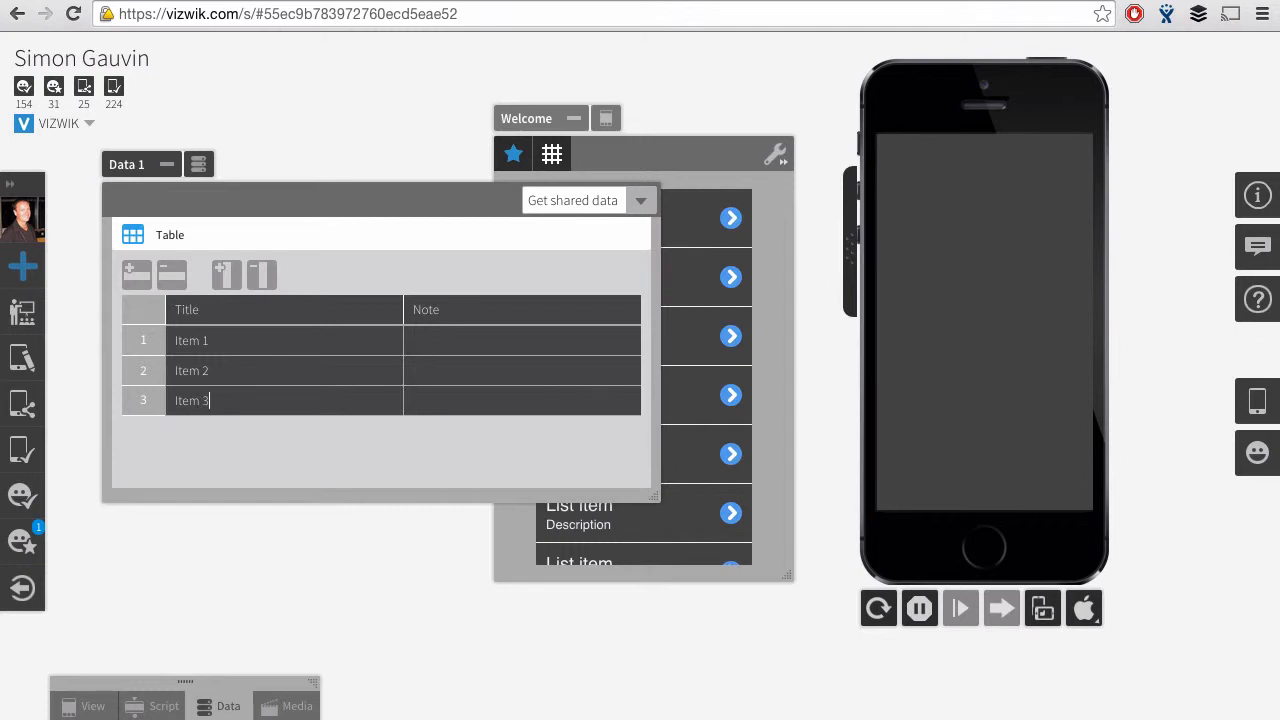
Rename the table to My List and bring the Welcome editor to the front.
double_click(166, 233)
type("My List")
left_click(689, 160)
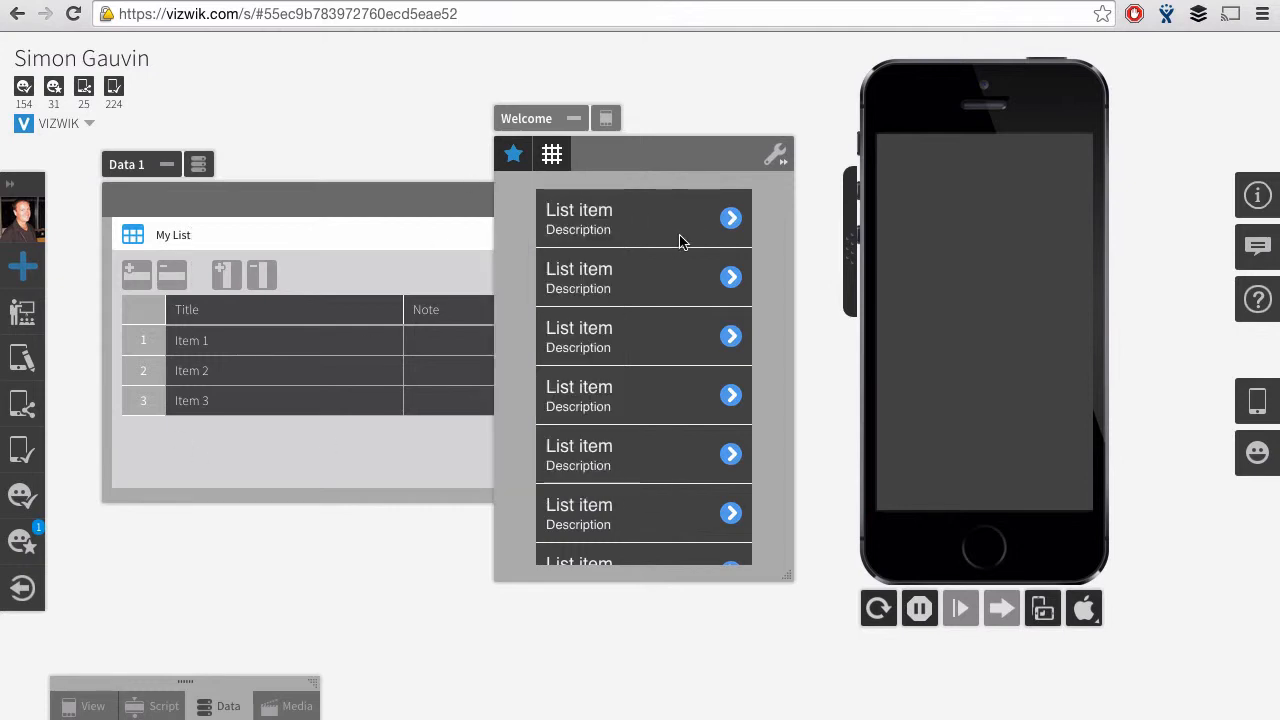
Bind the list in the Welcome view to the Data 1 editor and its My List data item.
left_click(679, 242)
left_click_drag(519, 126, 338, 121)
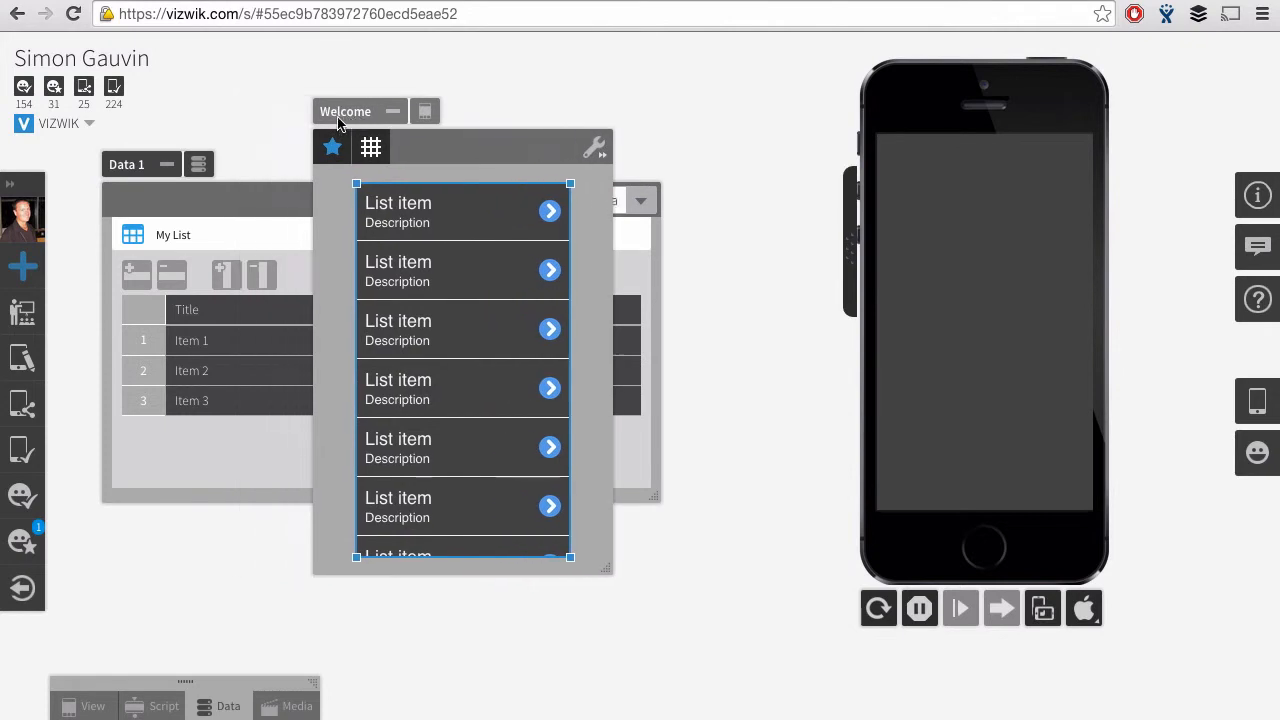
left_click(597, 148)
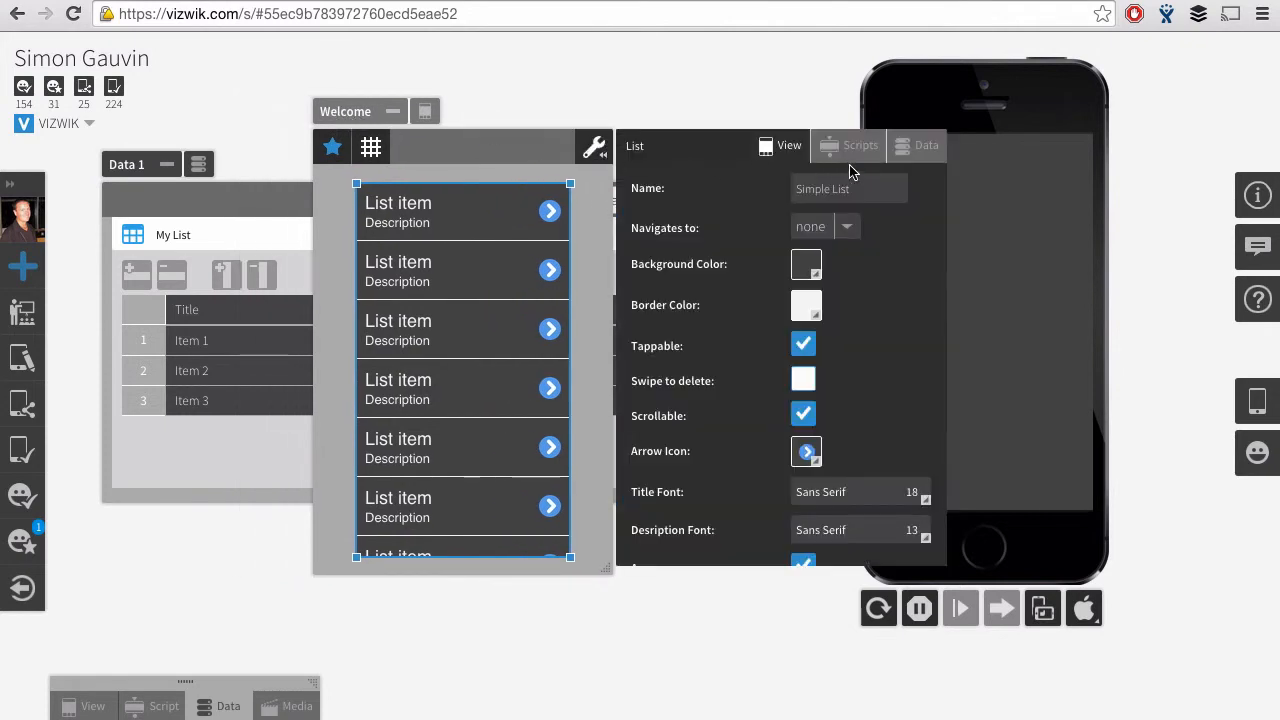
left_click(927, 149)
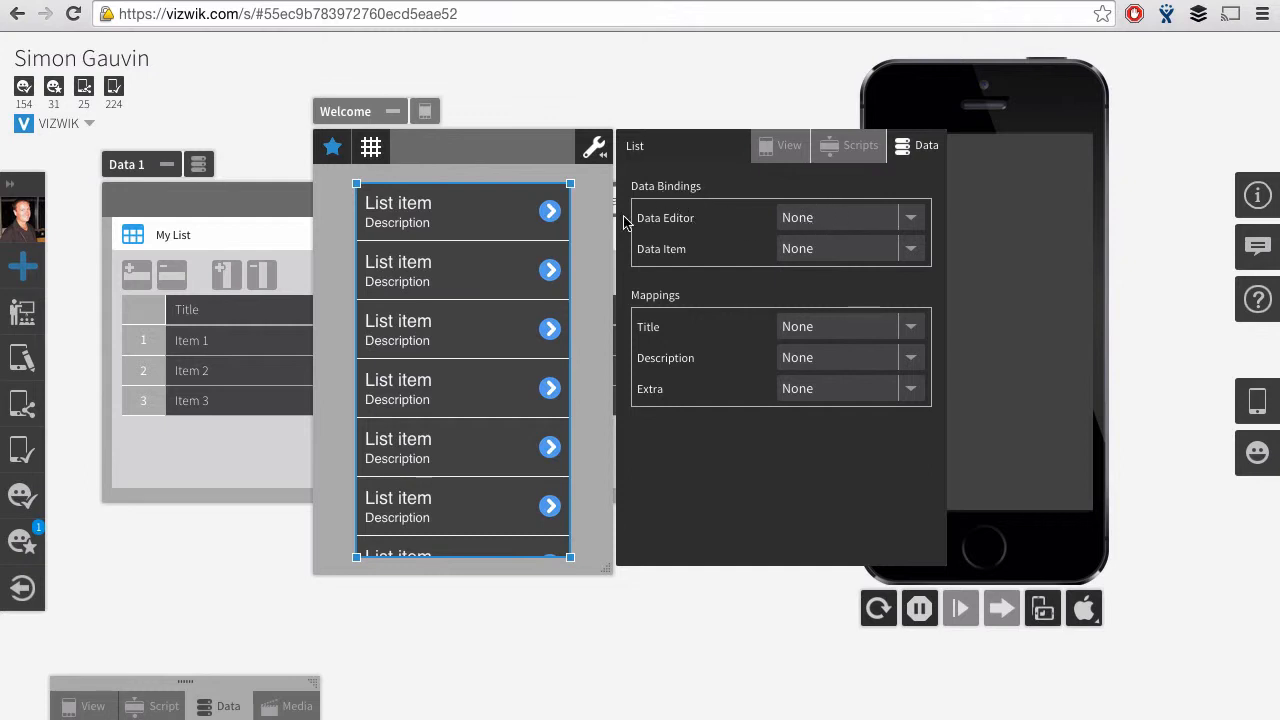
left_click(857, 222)
left_click(890, 272)
left_click(825, 250)
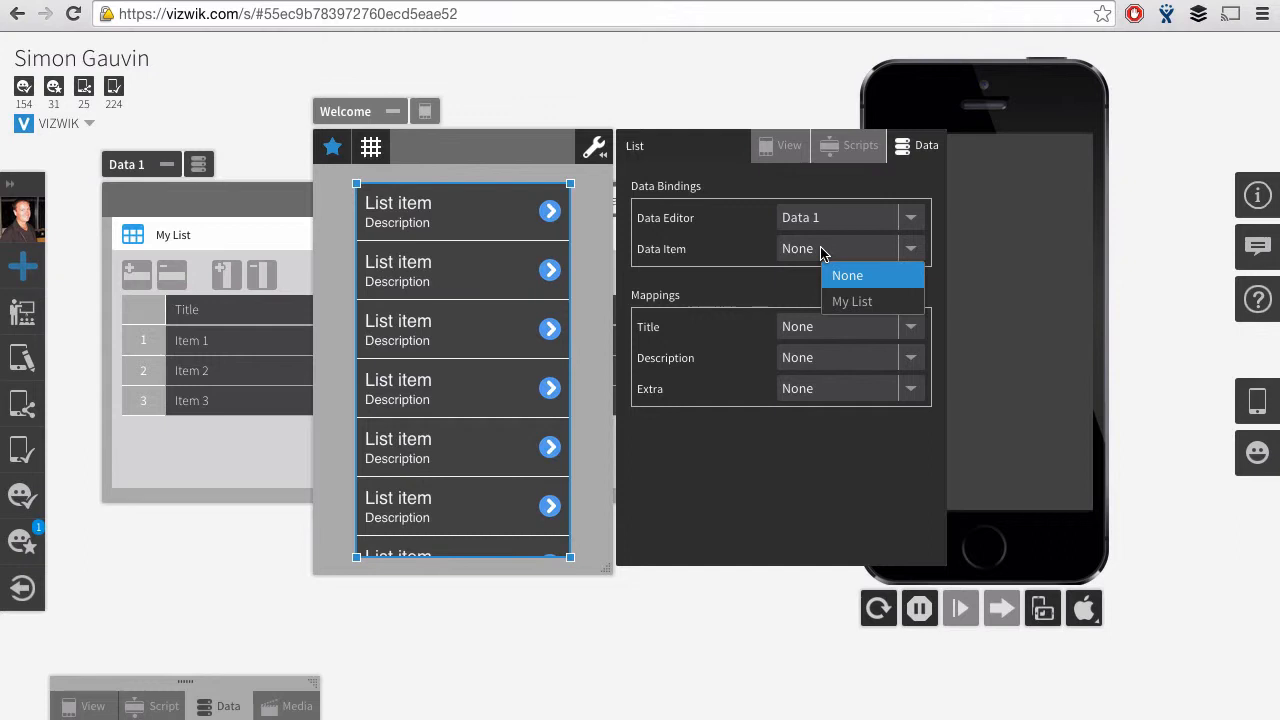
left_click(879, 303)
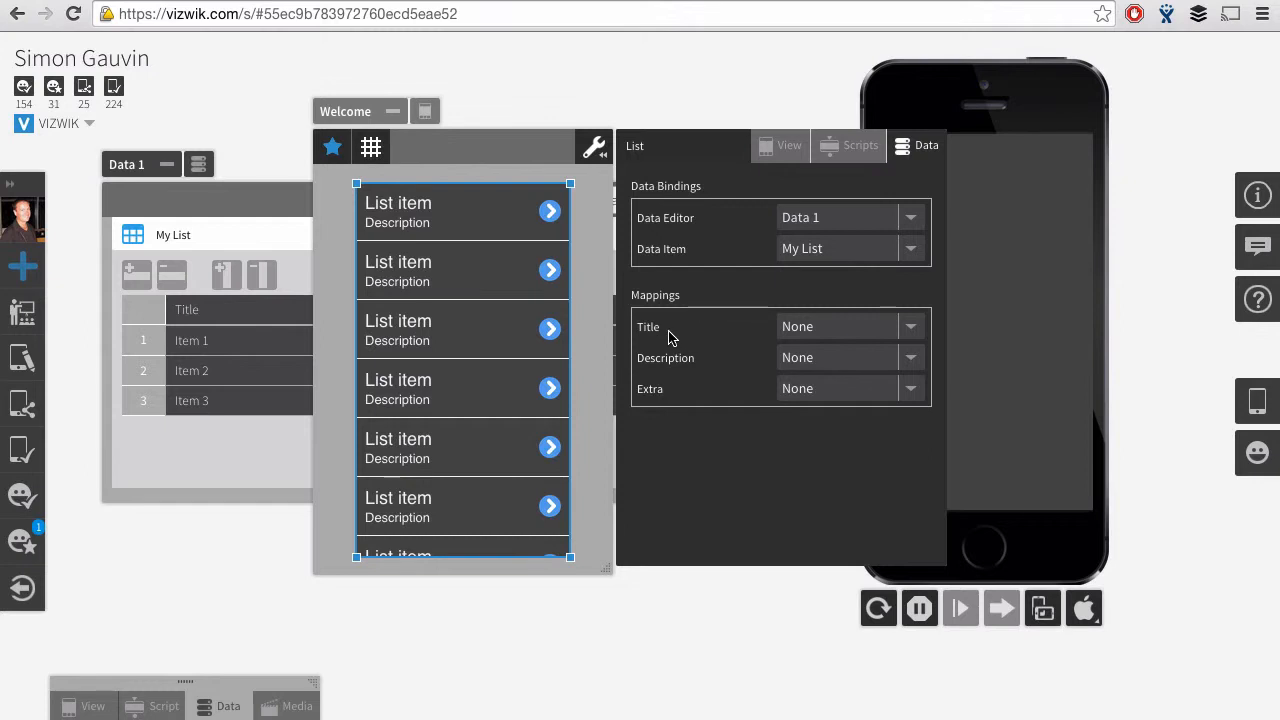
Map the list's Title to the Title column and its Description to the Note column, and close the list's properties.
left_click(834, 332)
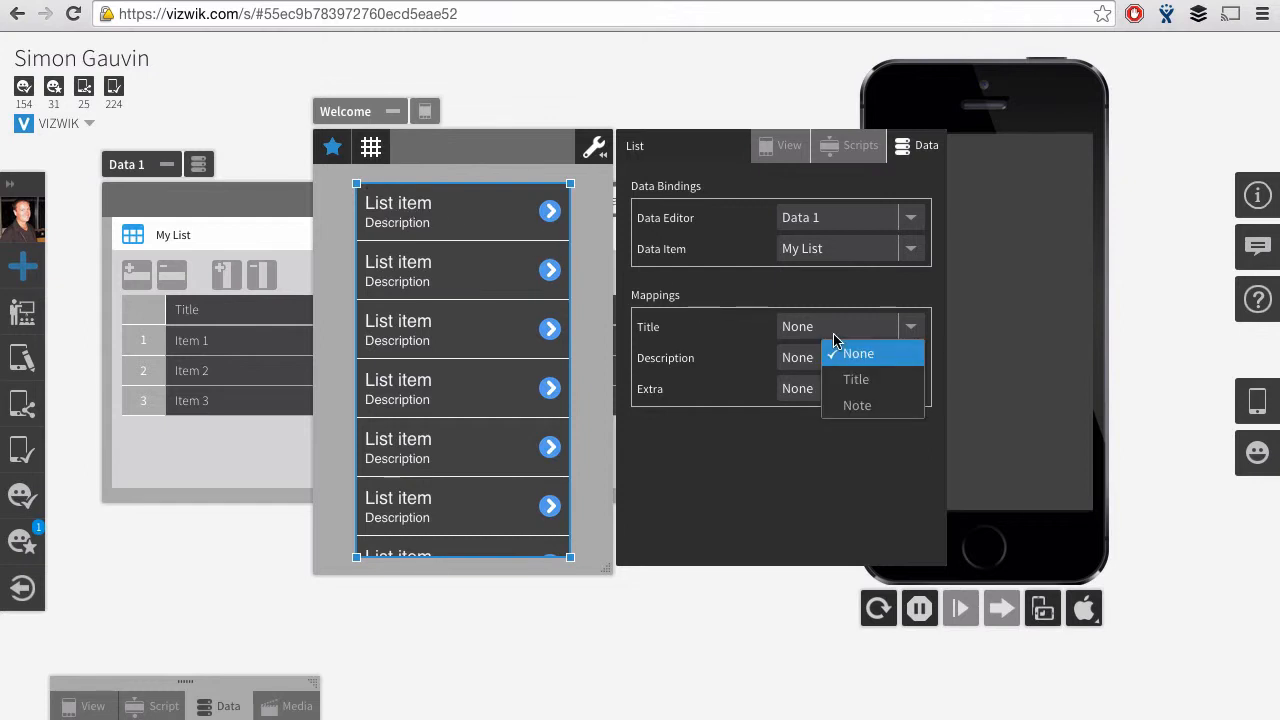
left_click(895, 385)
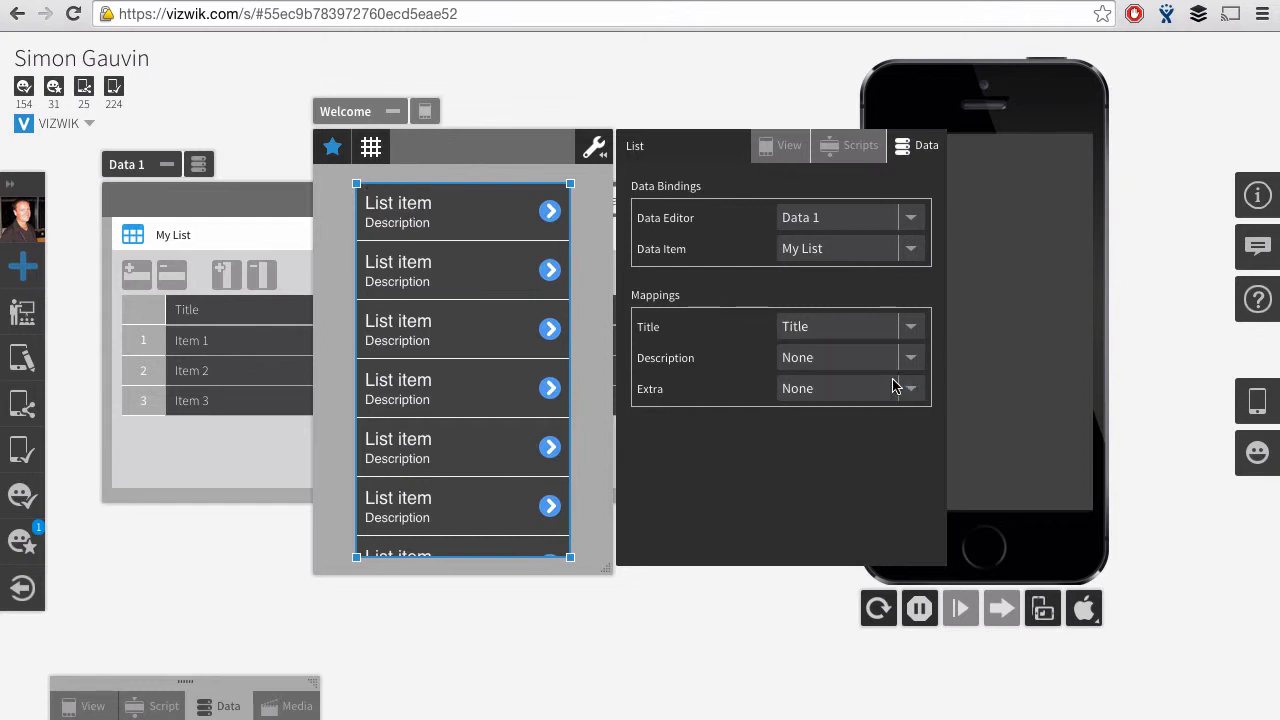
left_click(841, 369)
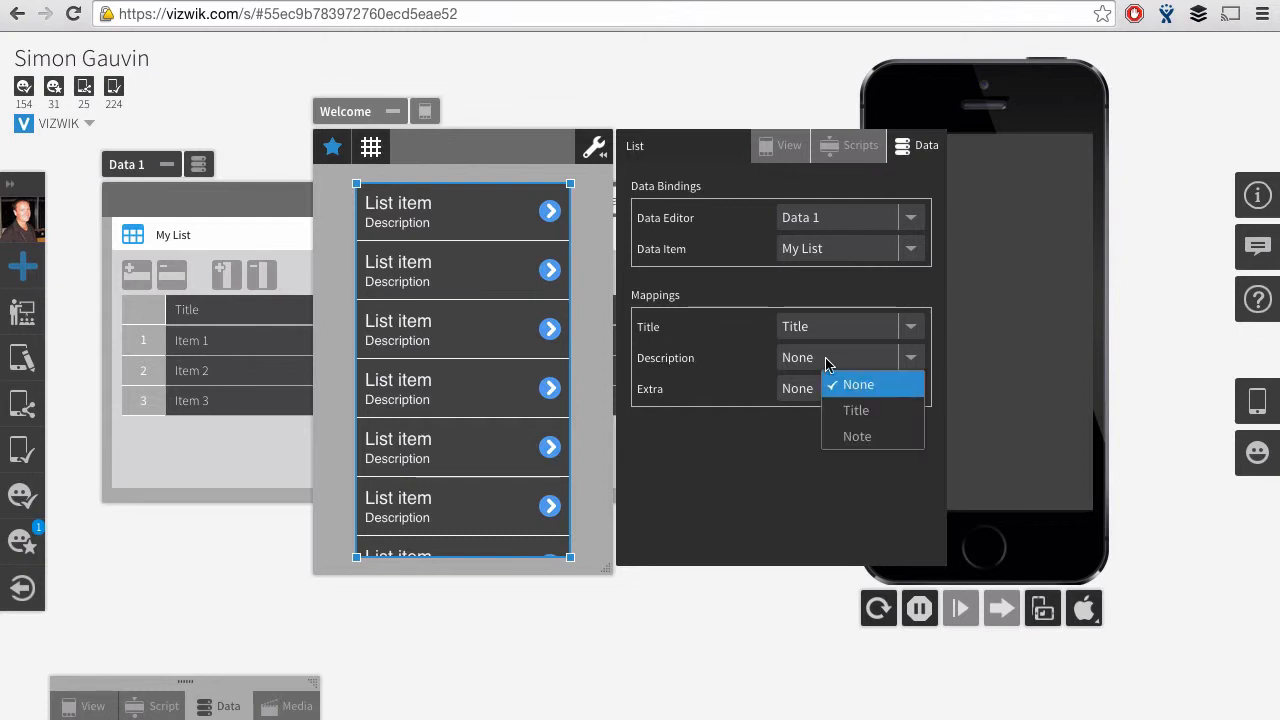
left_click(887, 440)
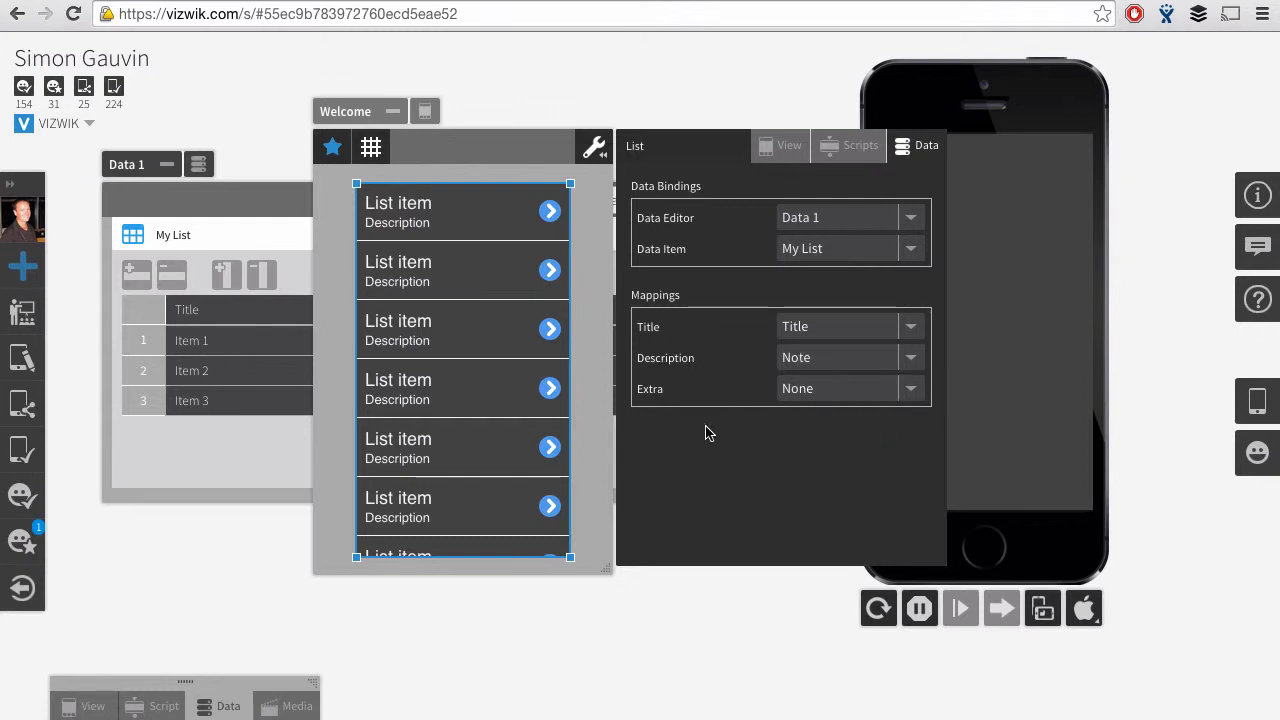
left_click(596, 150)
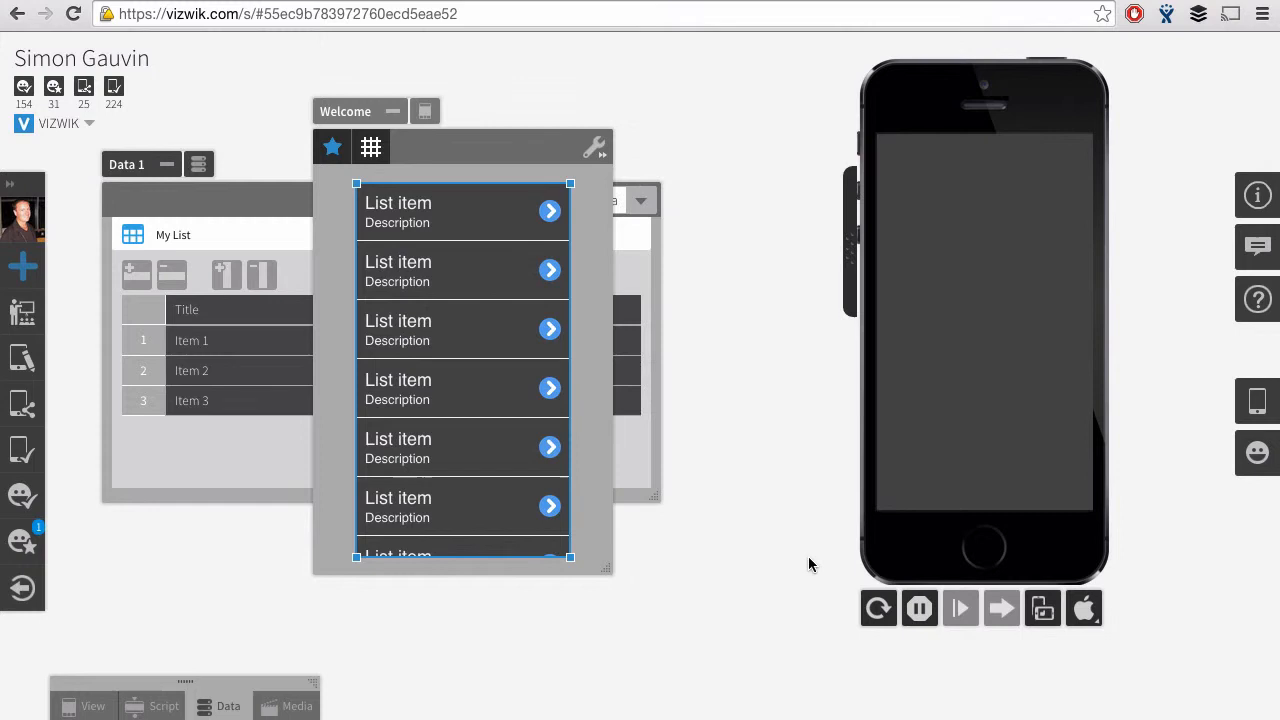
Run the app in the phone simulator and move the Welcome editor partly clear of the Data 1 table.
left_click(878, 608)
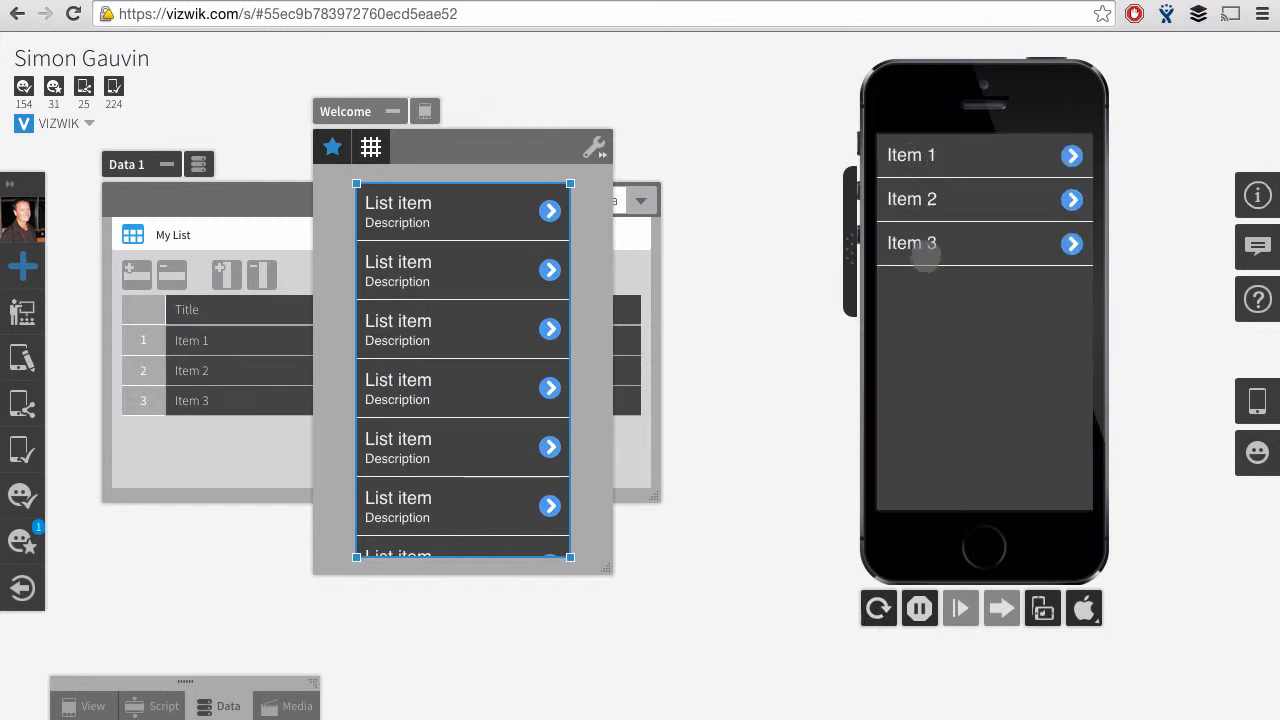
left_click(201, 196)
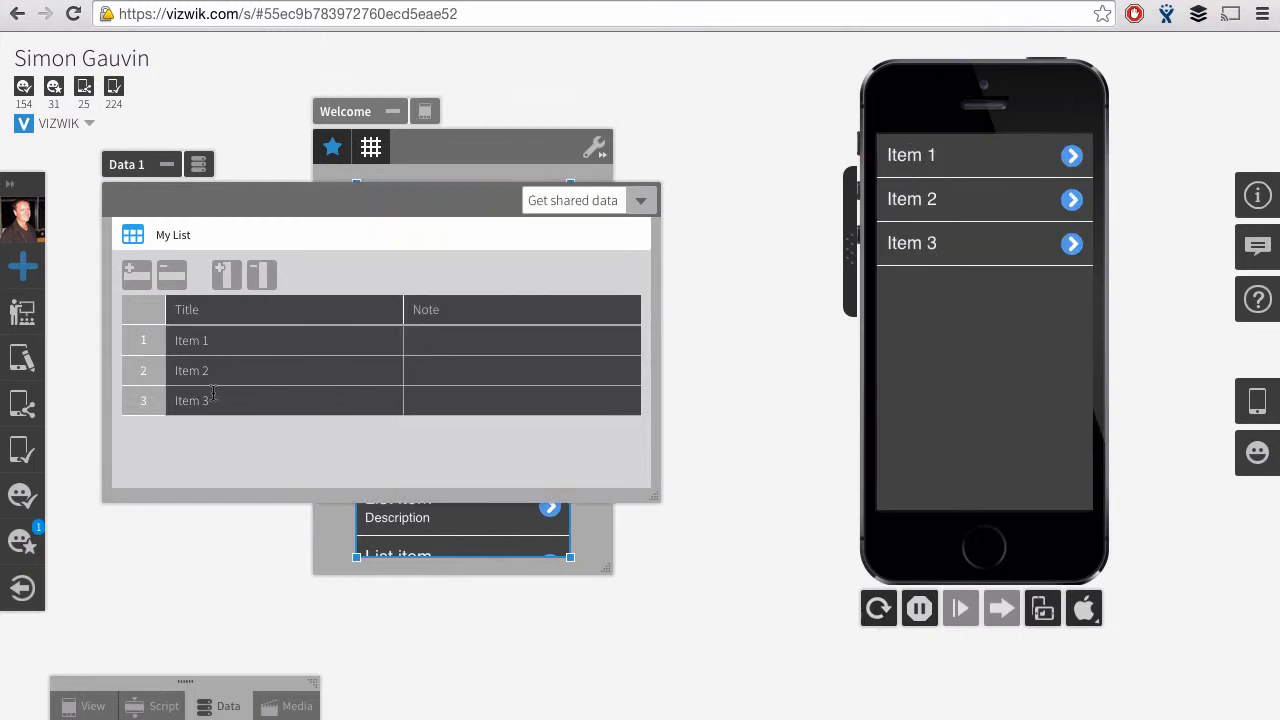
left_click(443, 139)
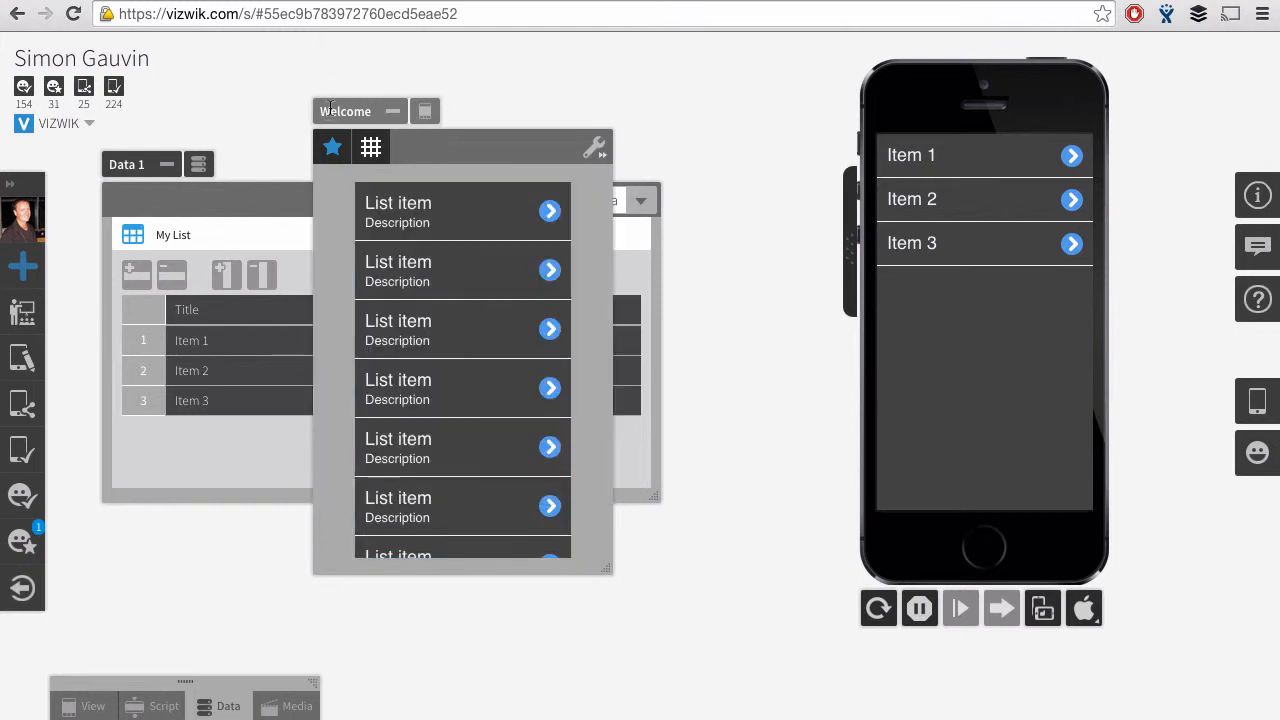
left_click_drag(347, 112, 444, 106)
Fill the Note cells of the three rows with Bluebbery, Peach and Banana, and reload the app in the simulator.
left_click(231, 208)
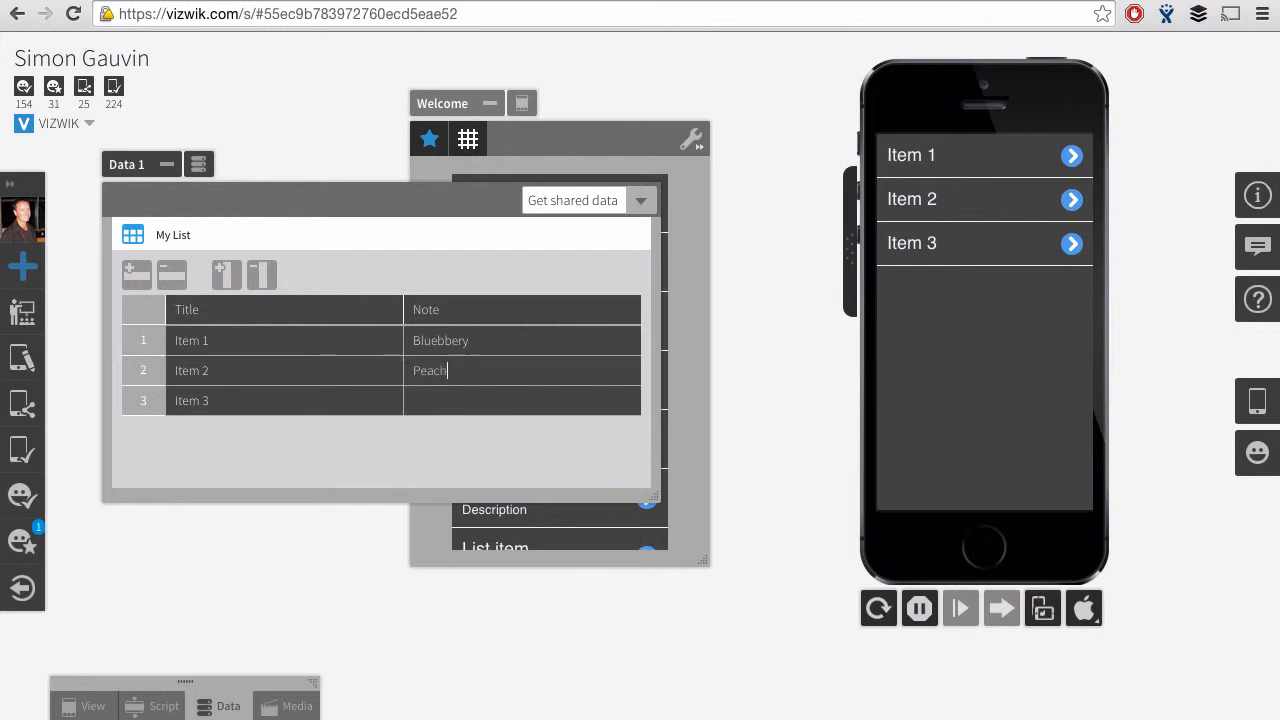
left_click(438, 400)
left_click_drag(877, 555, 877, 571)
left_click(879, 622)
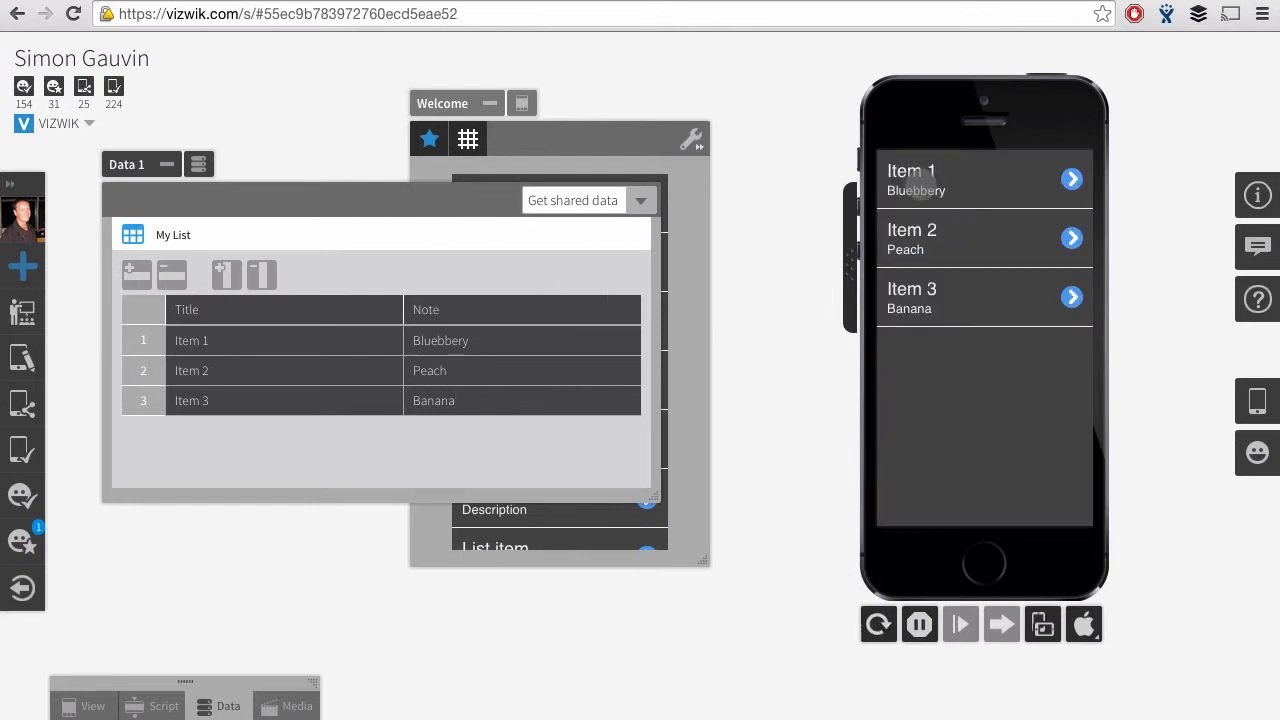
Move the Welcome editor beside the phone simulator and open the simulator's console.
left_click(516, 152)
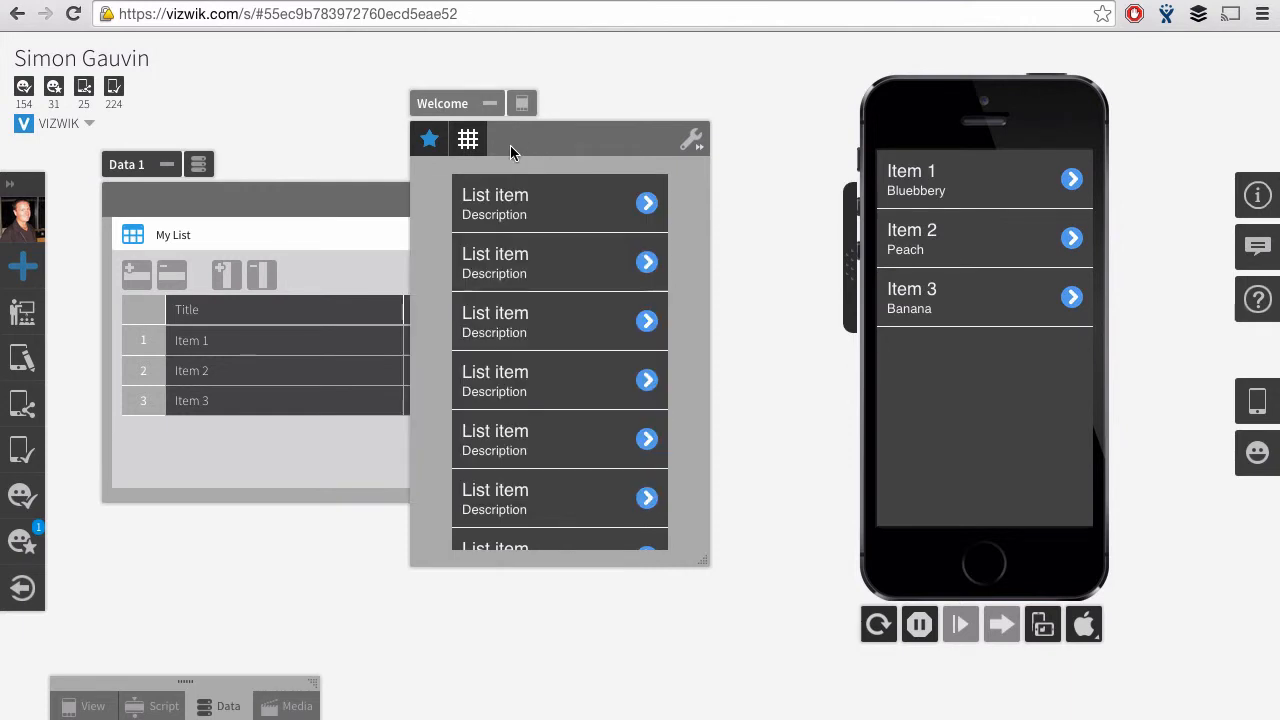
left_click_drag(448, 113, 564, 108)
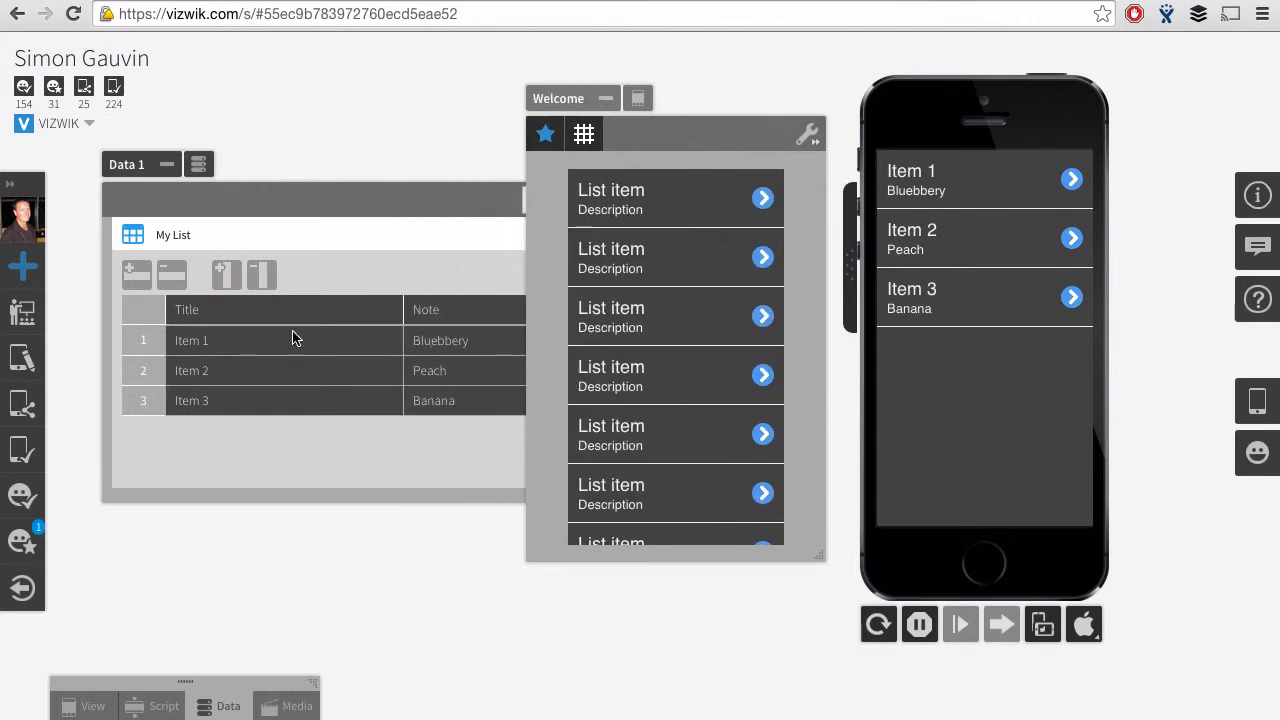
left_click(340, 243)
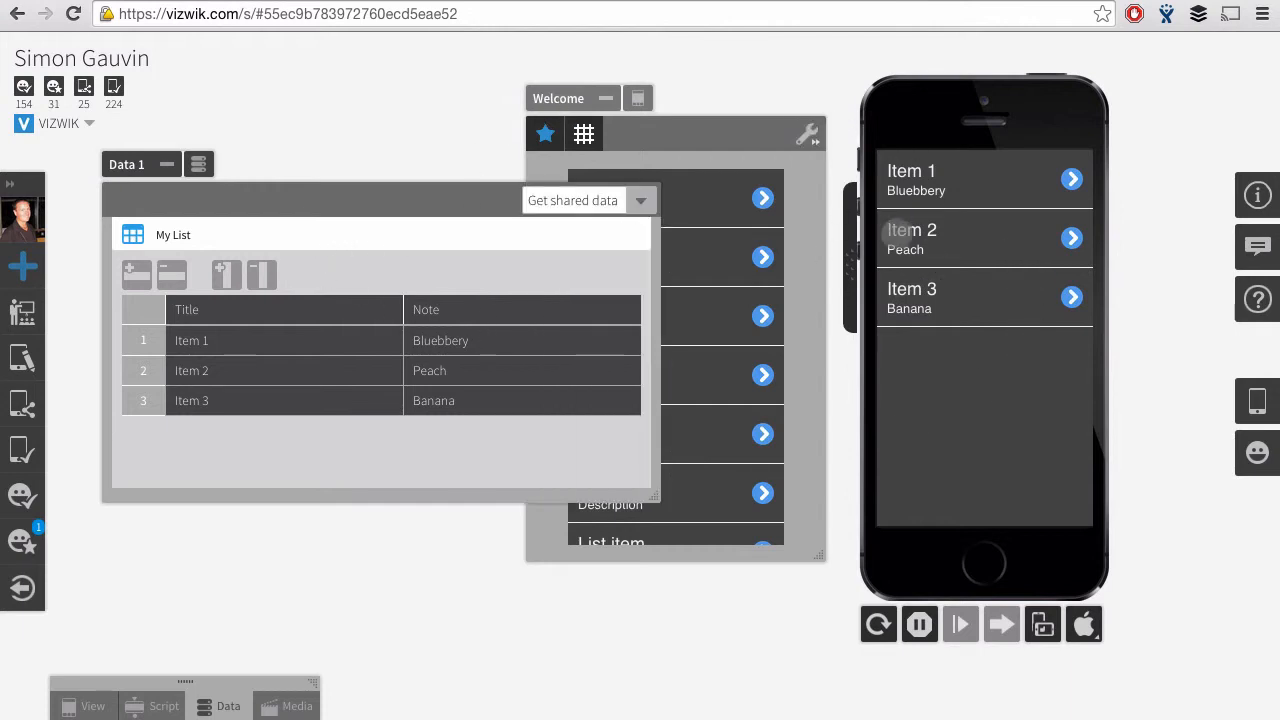
left_click(856, 256)
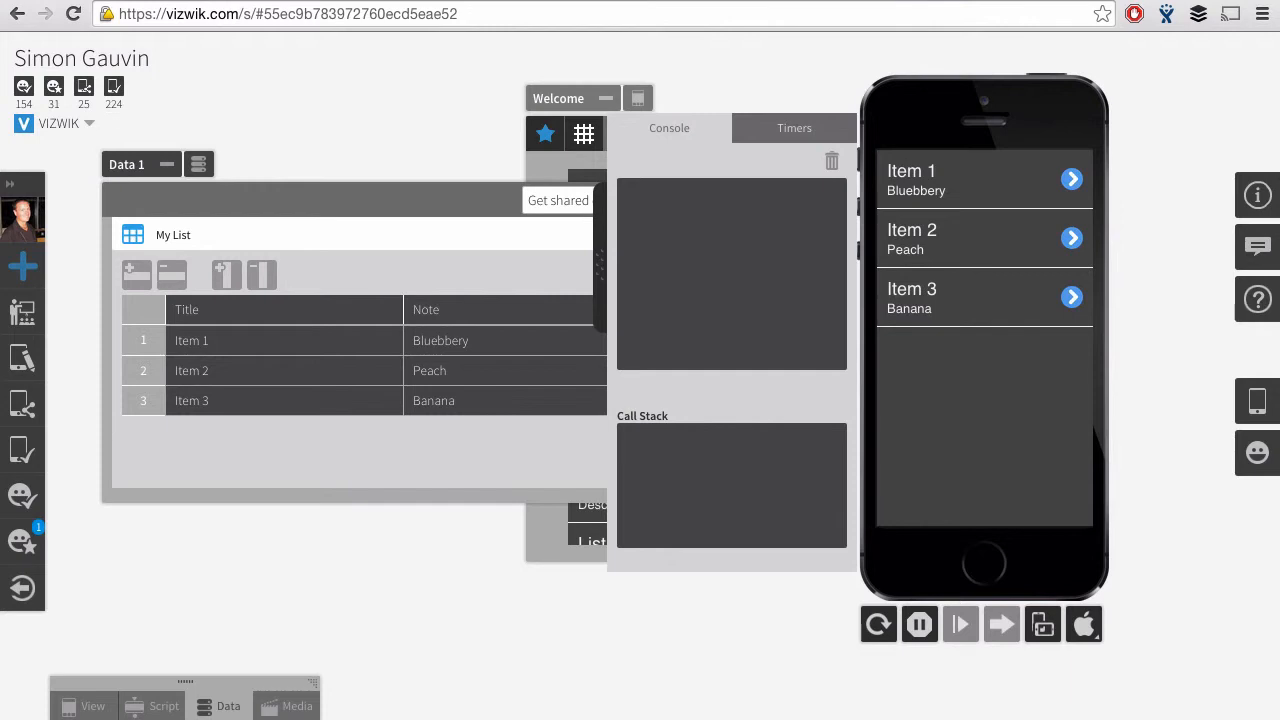
Create a script for the list in the Welcome view and add a Print operation wired to the script's input.
left_click(500, 718)
mouse_move(481, 222)
left_mouse_down()
mouse_move(249, 66)
mouse_move(231, 113)
mouse_move(309, 111)
mouse_move(680, 289)
left_mouse_up()
left_click(554, 98)
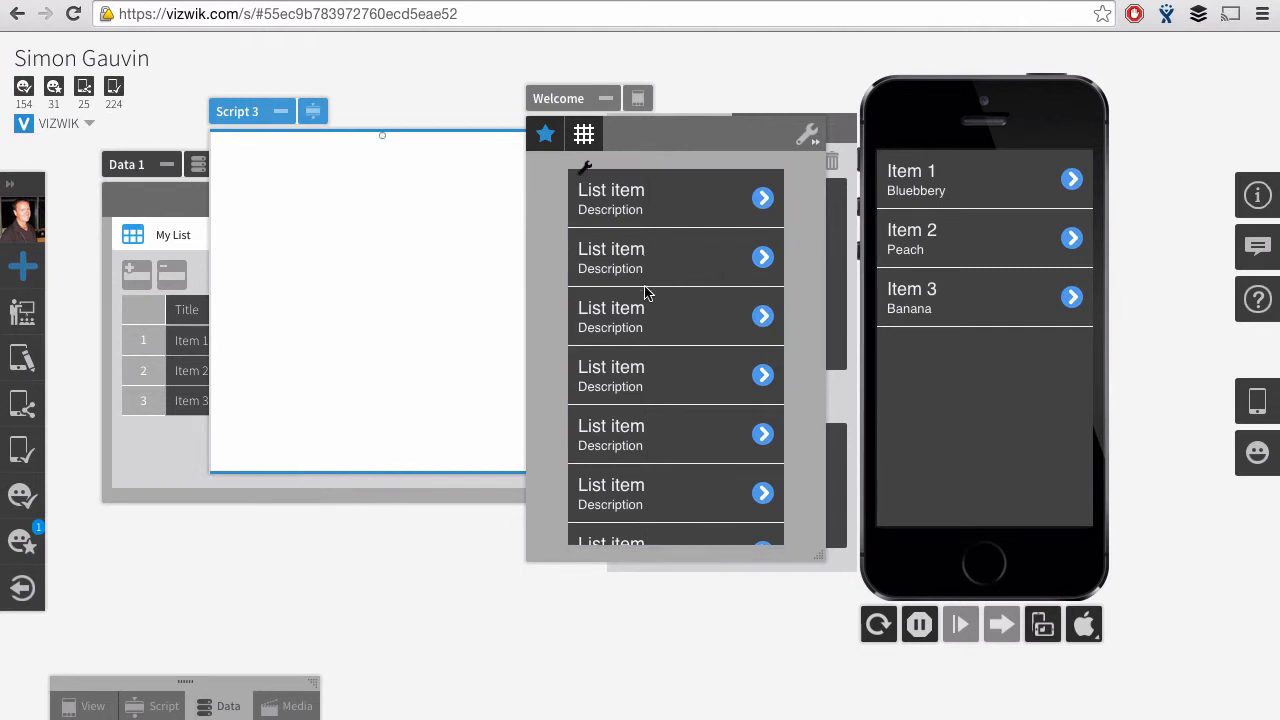
left_click(419, 181)
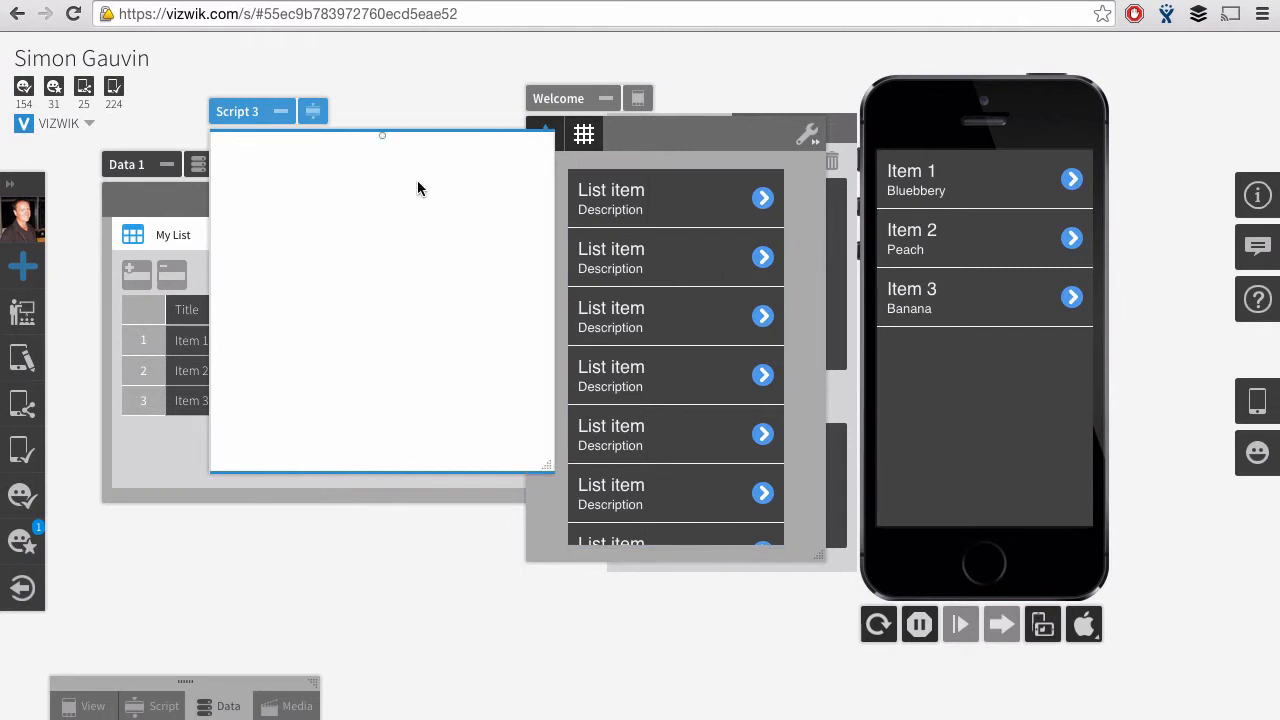
double_click(383, 137)
Reload the app with the console open, select Item 2 and Item 1 in the simulator, and examine the printed event data.
left_click(851, 191)
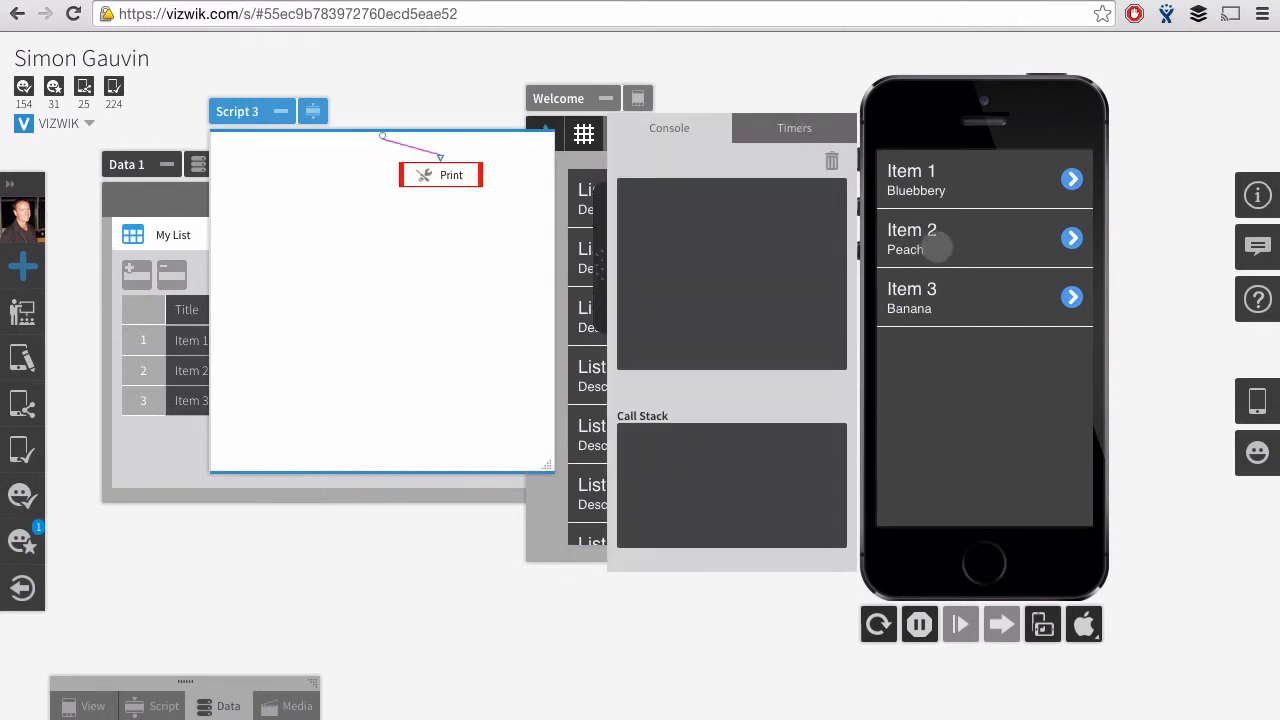
left_click(878, 624)
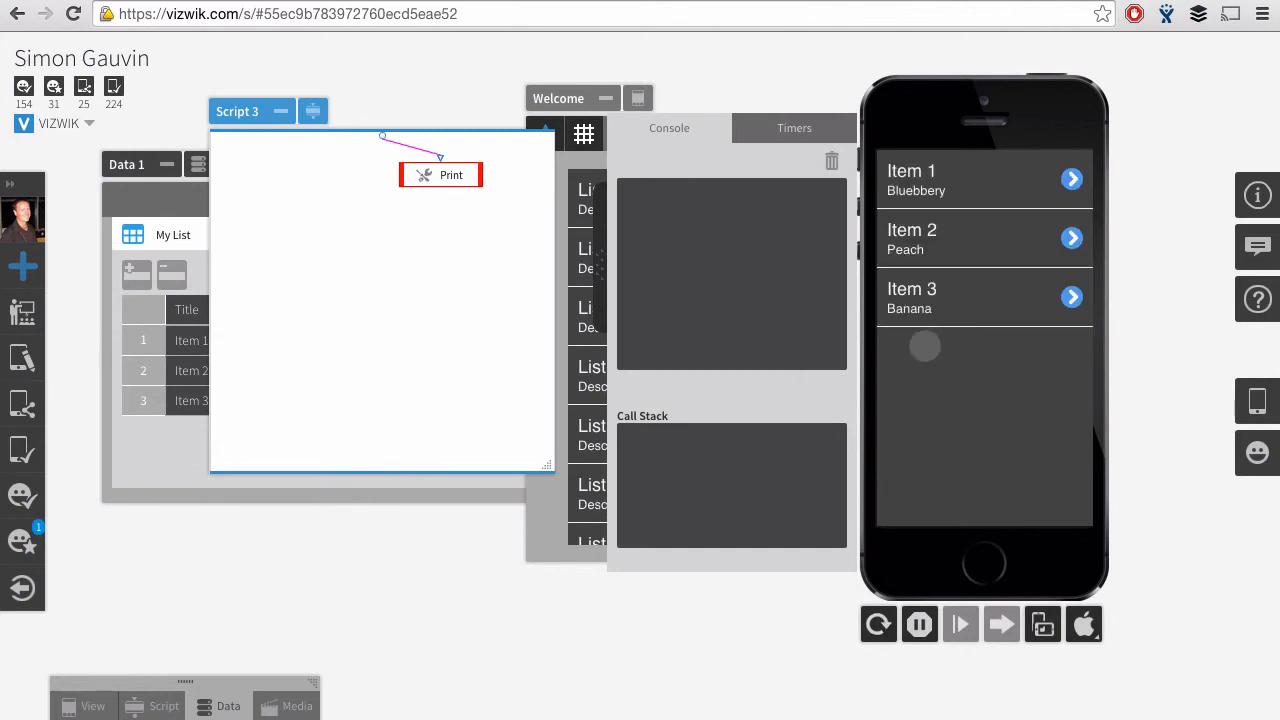
left_click(958, 238)
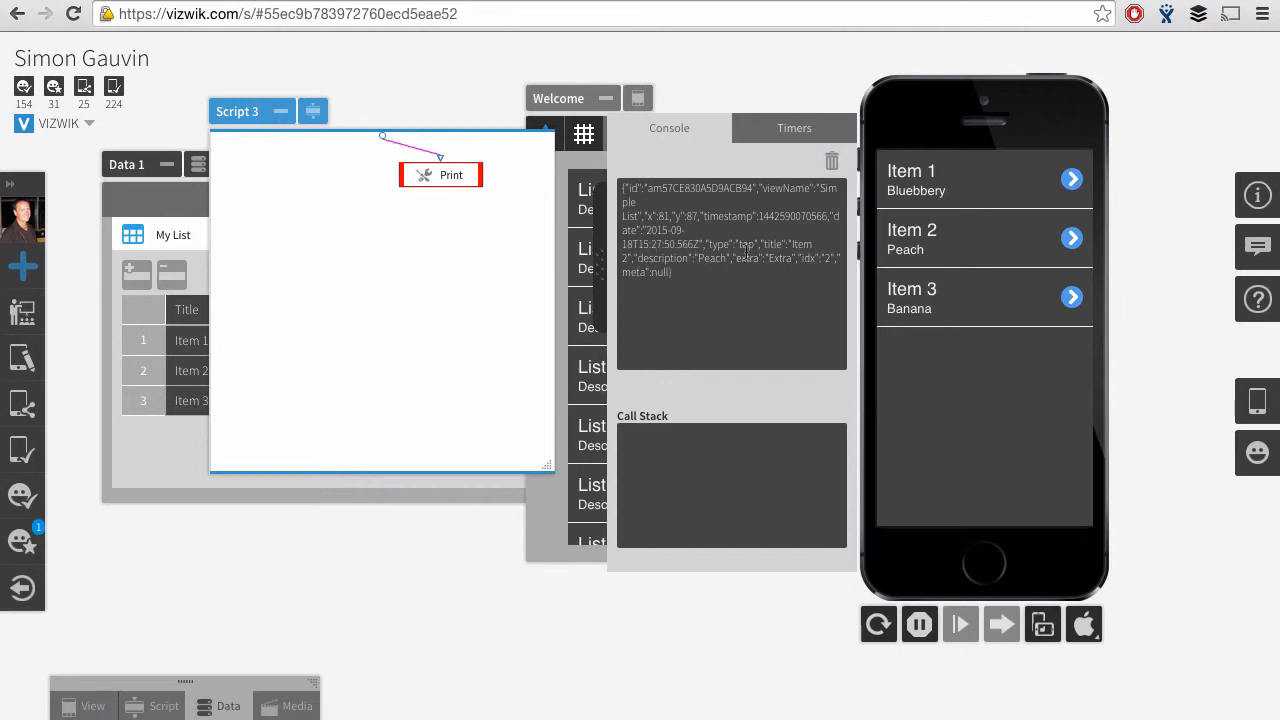
left_click_drag(807, 259, 827, 259)
left_click(816, 262)
left_click(962, 172)
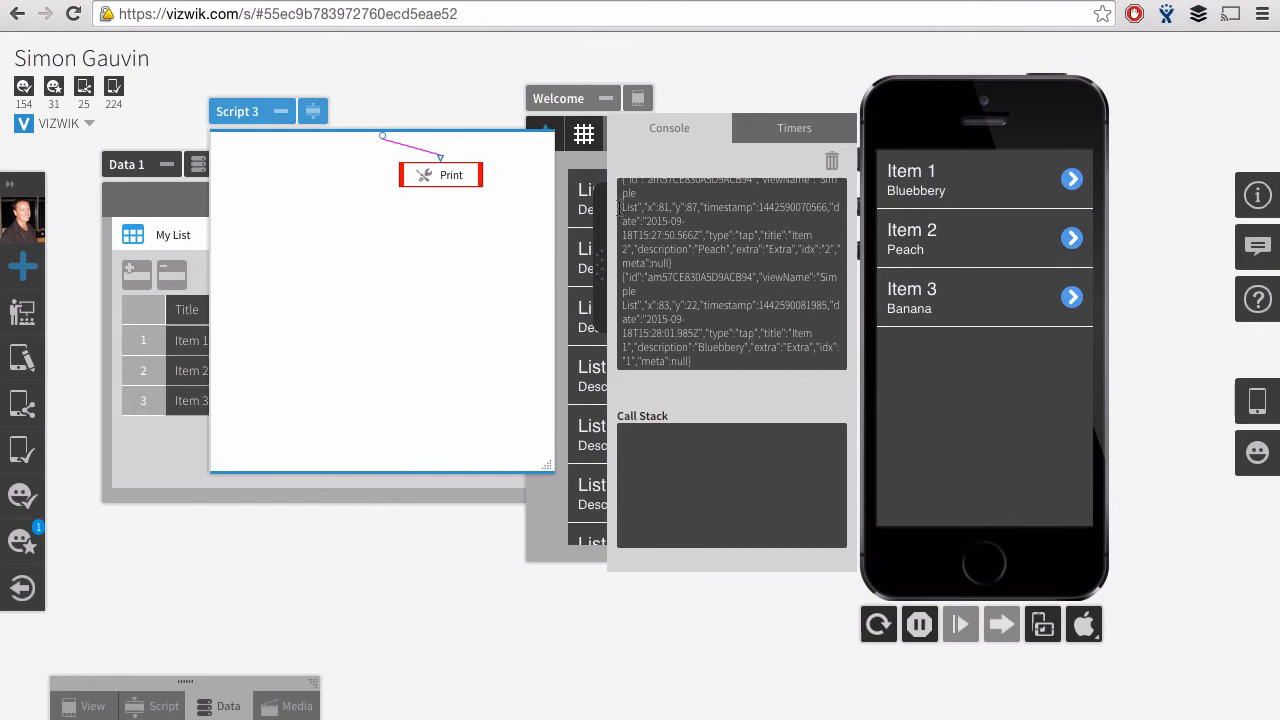
Close the simulator's console and shrink the Script 3 editor to expose the rows of the data table.
left_click(602, 243)
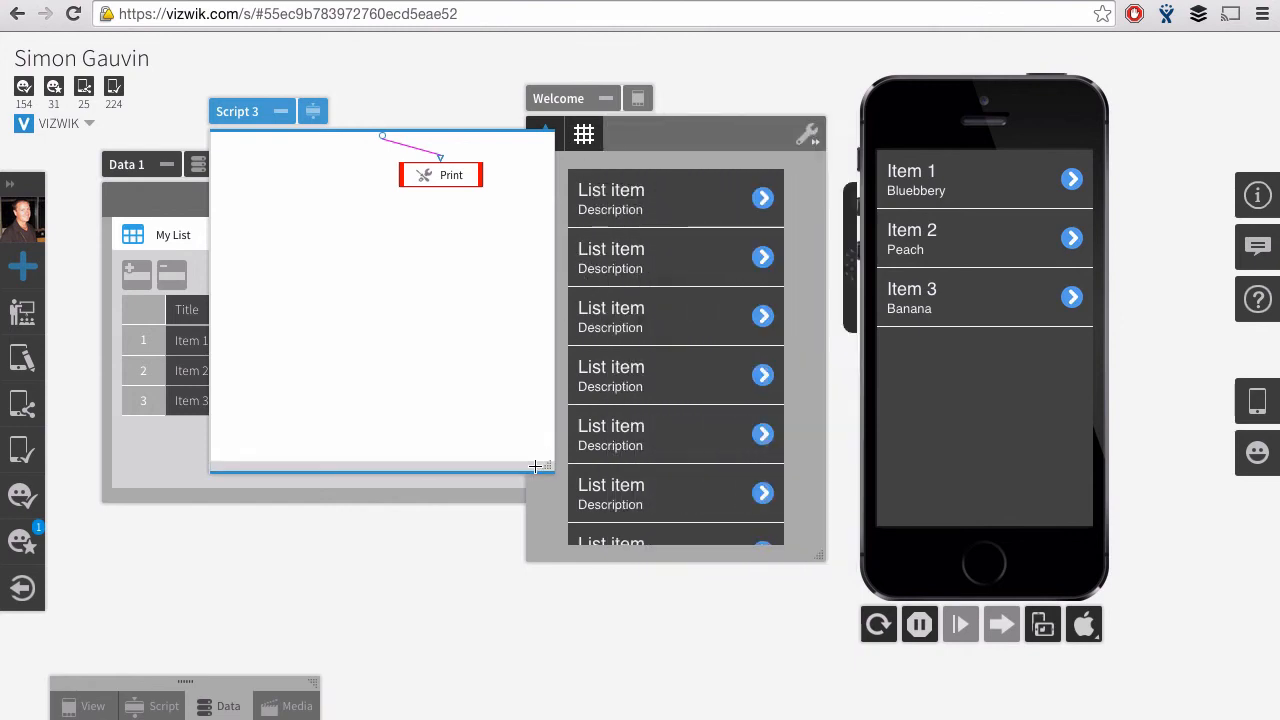
left_click_drag(535, 466, 482, 321)
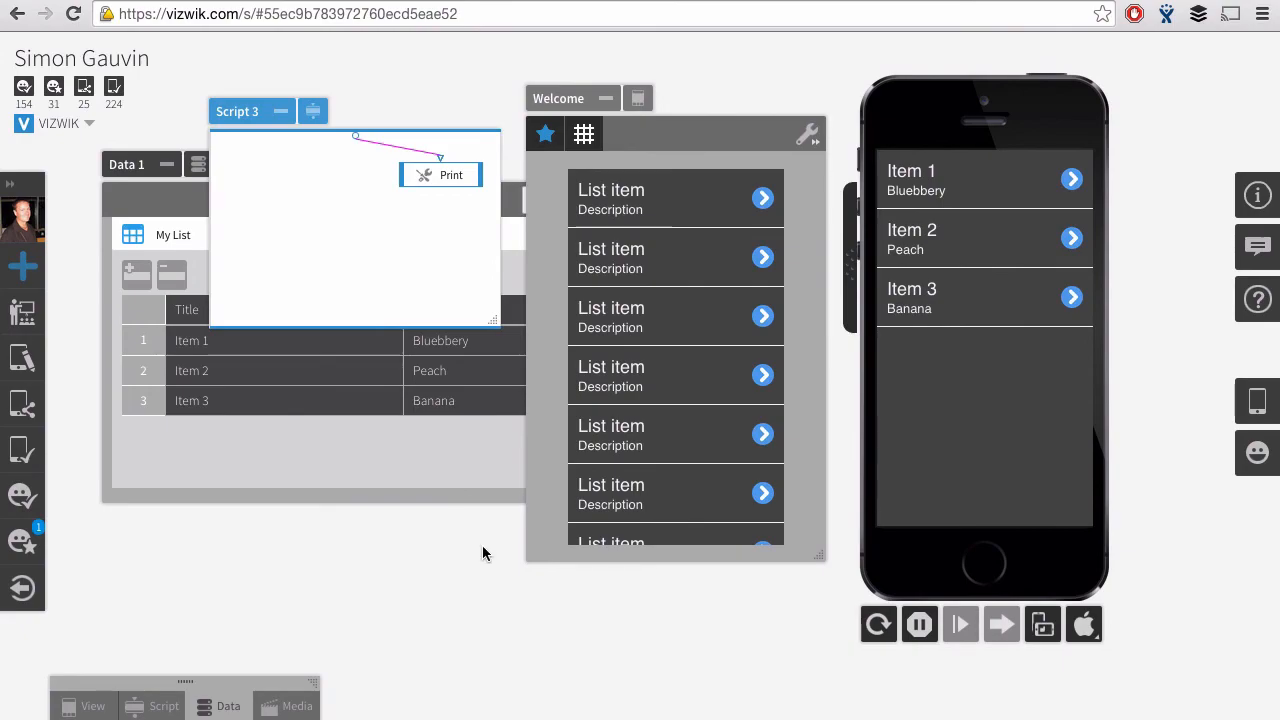